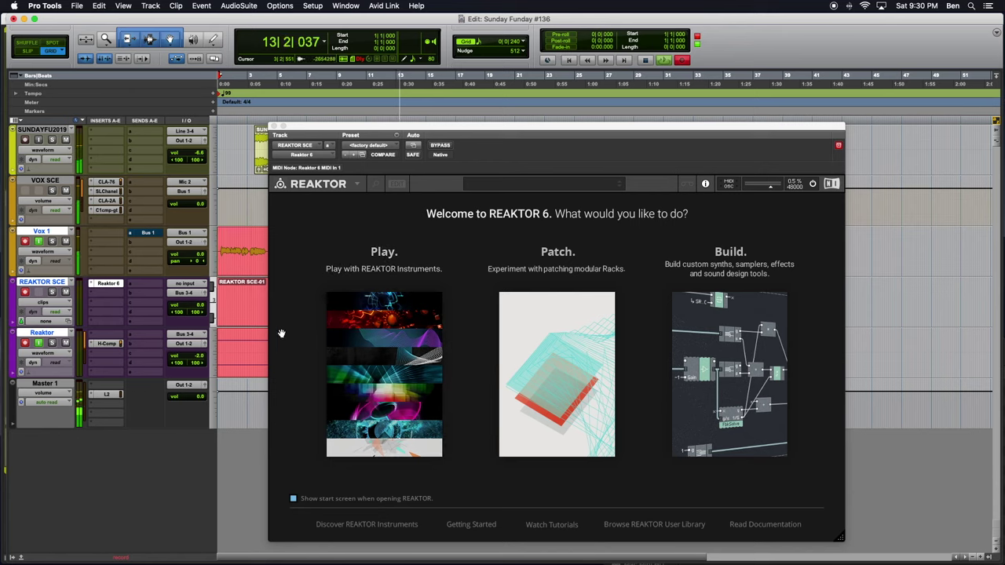
# - Load the recently used WORTHY.ens ensemble into Reaktor 6
pyautogui.click(357, 185)
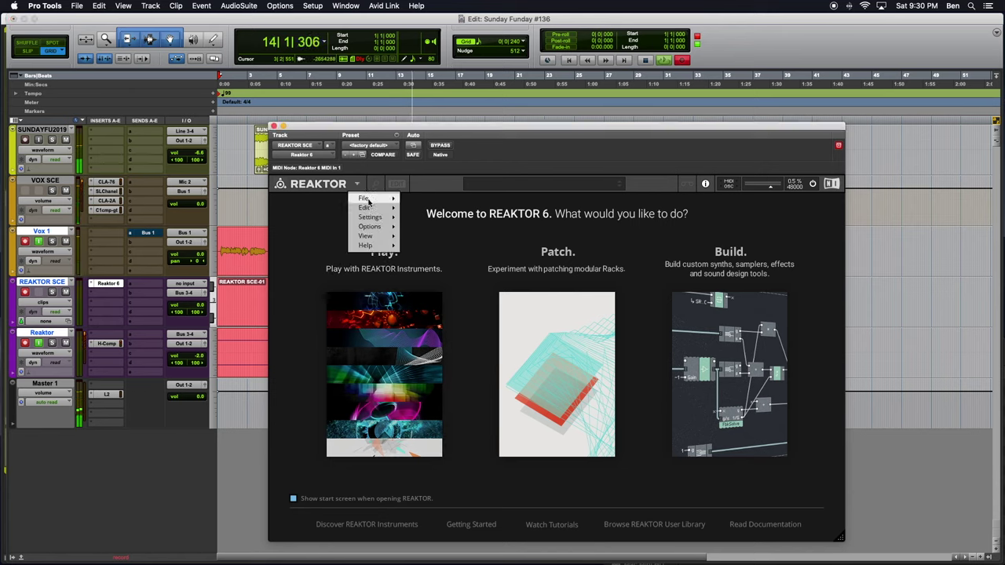
pyautogui.moveTo(374, 208)
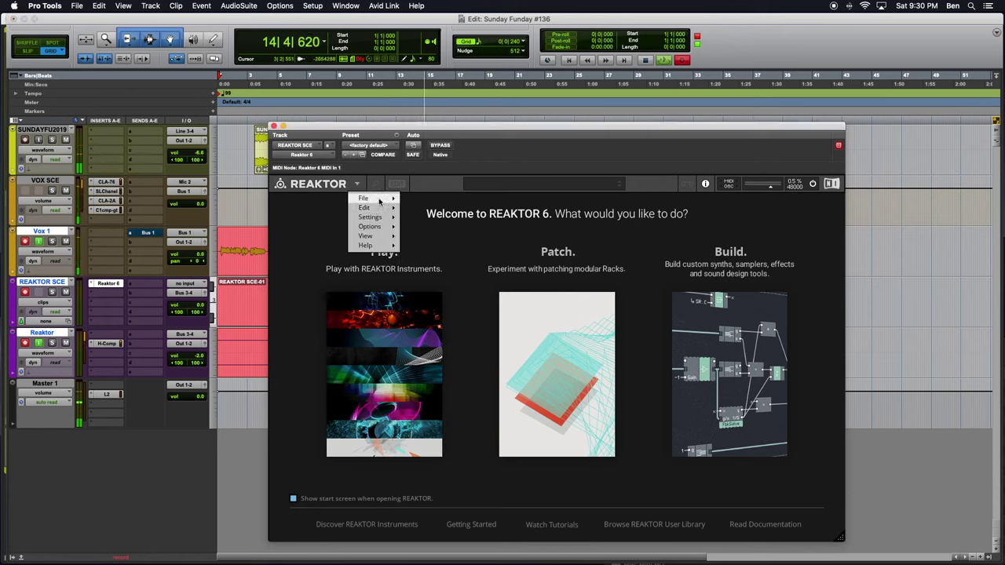
pyautogui.moveTo(429, 228)
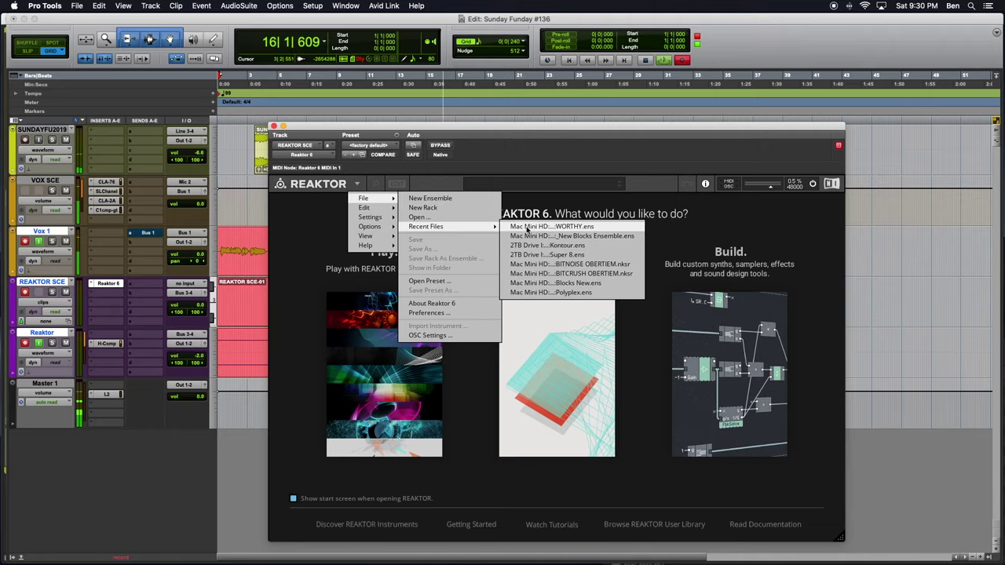
pyautogui.click(550, 227)
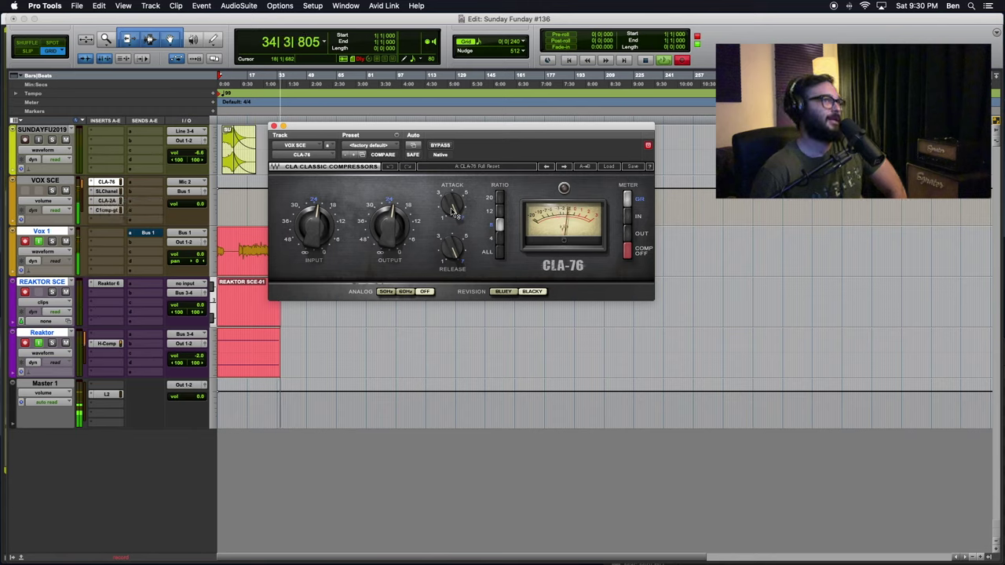
# - Review the VOX SCE track's plug-in chain: CLA-76, SSLChannel, CLA-2A and C1 comp-gate
pyautogui.moveTo(452, 212)
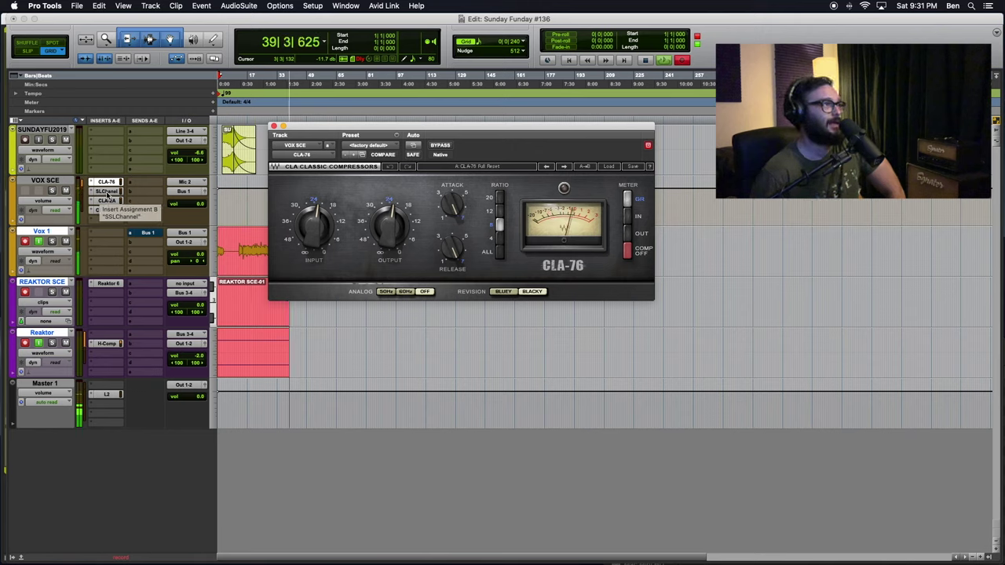
pyautogui.click(107, 192)
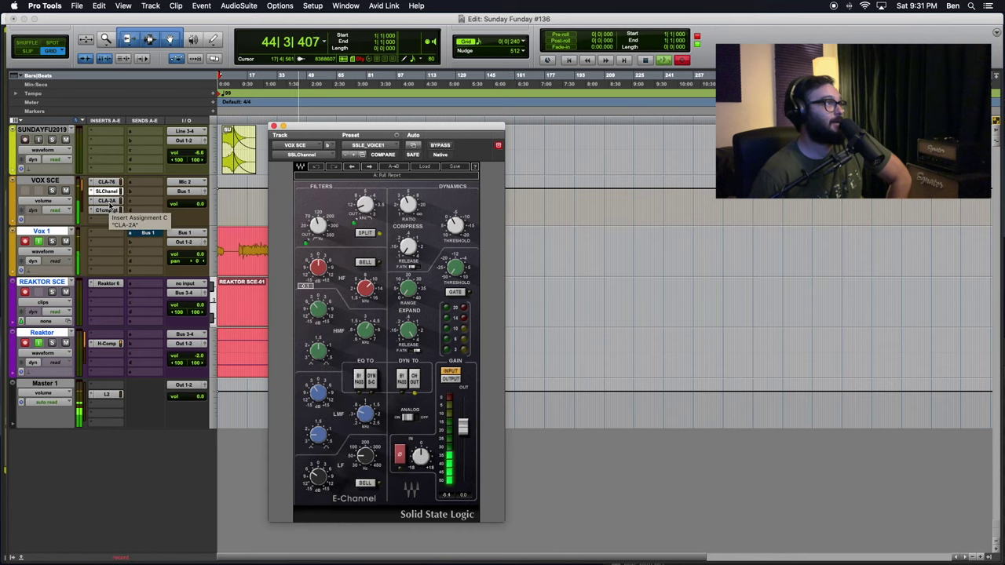
pyautogui.click(107, 201)
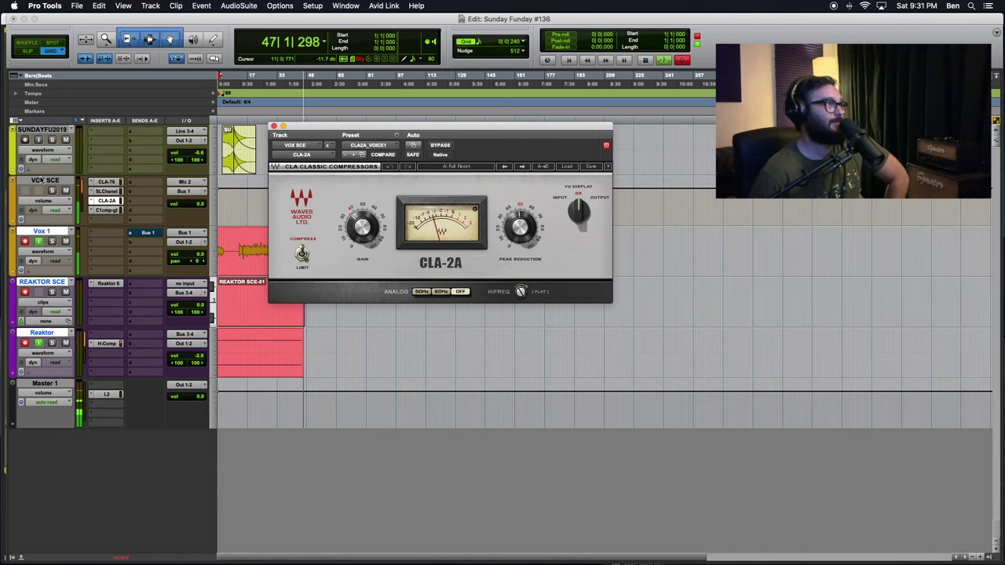
pyautogui.click(103, 211)
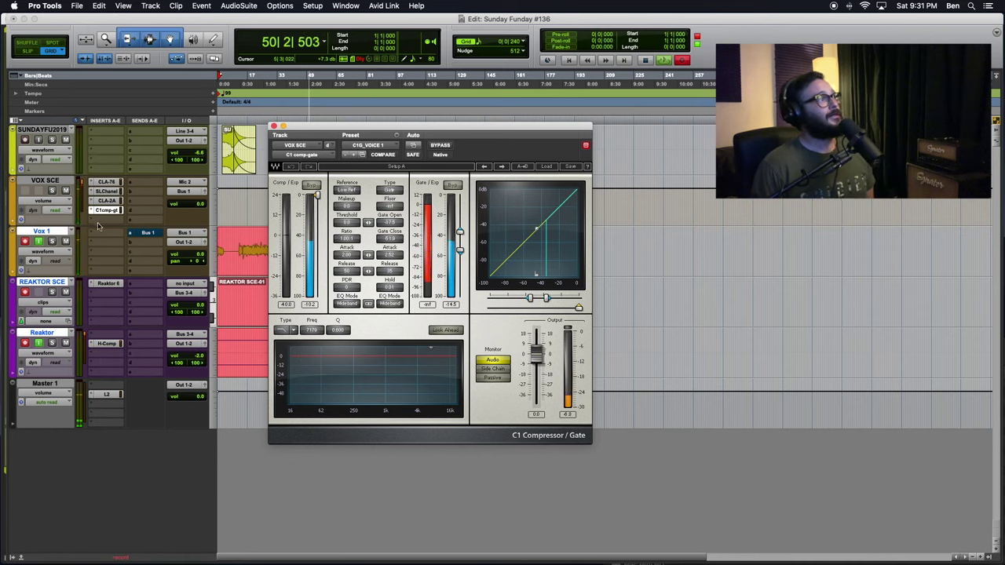
# - Open Reaktor 6 on the REAKTOR SCE track, reposition its window to show the whole rack, and enlarge the browser's folder list
pyautogui.click(109, 282)
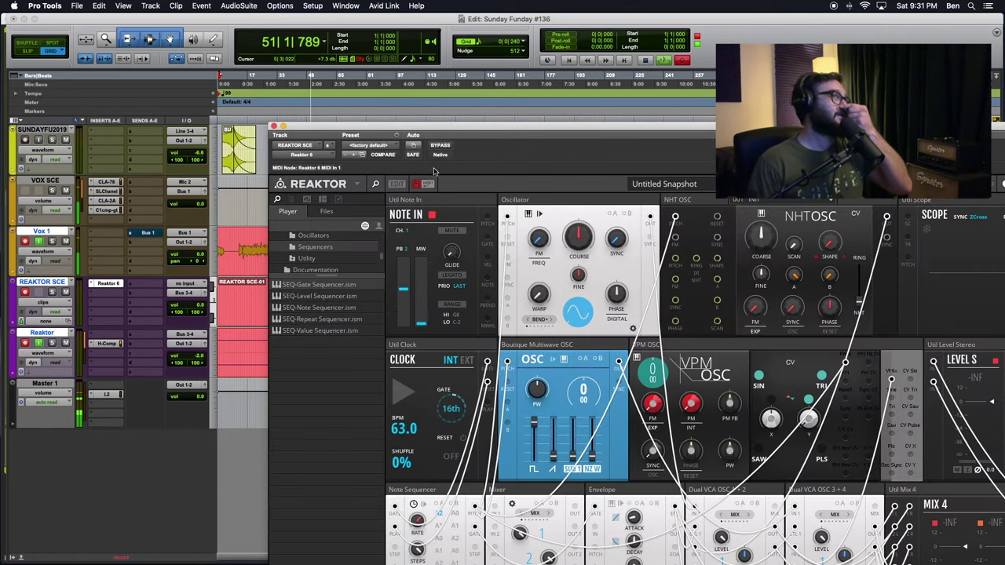
pyautogui.moveTo(416, 128); pyautogui.dragTo(170, 3)
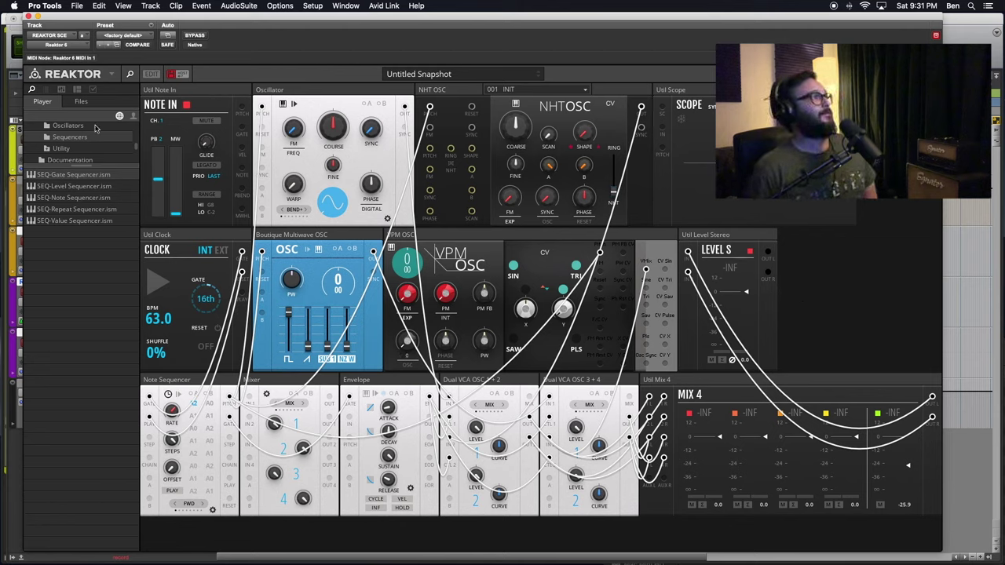
pyautogui.moveTo(76, 163); pyautogui.dragTo(95, 214)
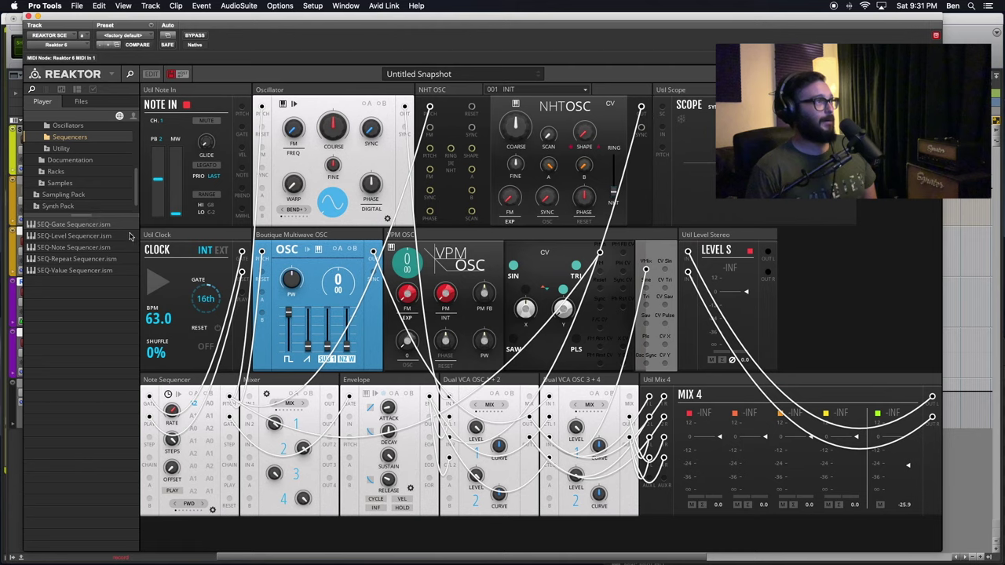
# - Run the clock and, in Mix 4, set the third channel to -2.5 and pan the third and fourth channels apart
pyautogui.click(159, 290)
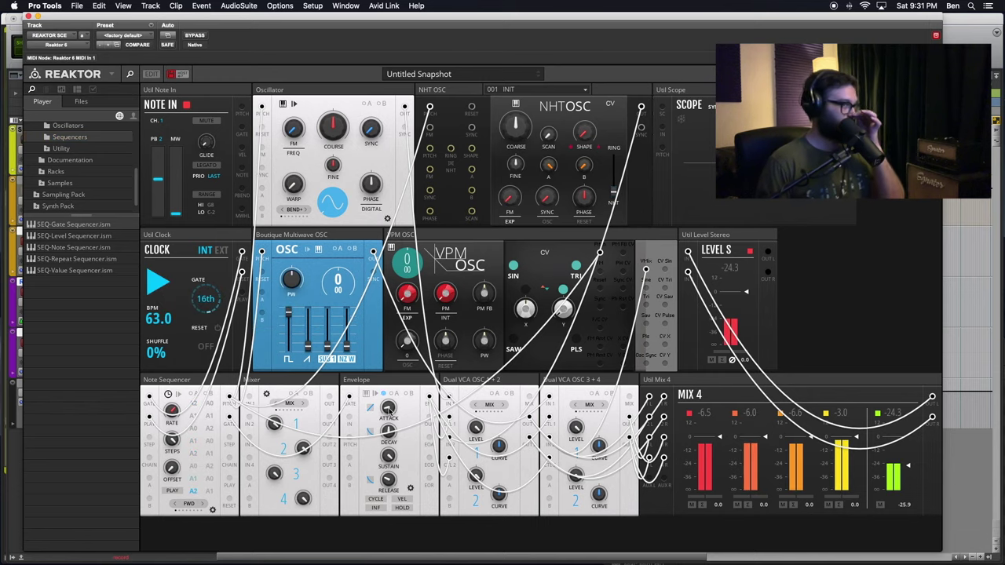
pyautogui.moveTo(391, 482); pyautogui.dragTo(393, 493)
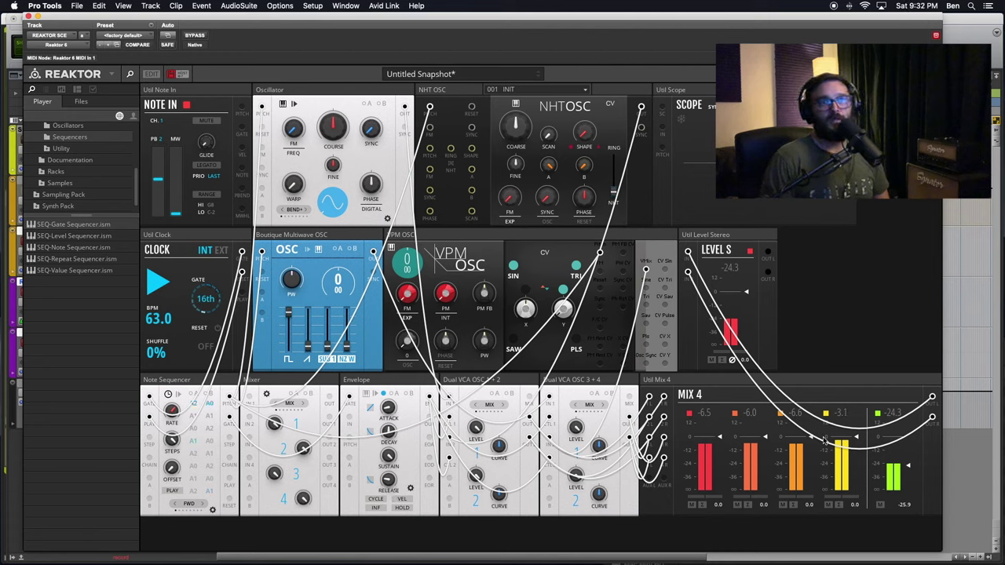
pyautogui.moveTo(810, 439); pyautogui.dragTo(811, 444)
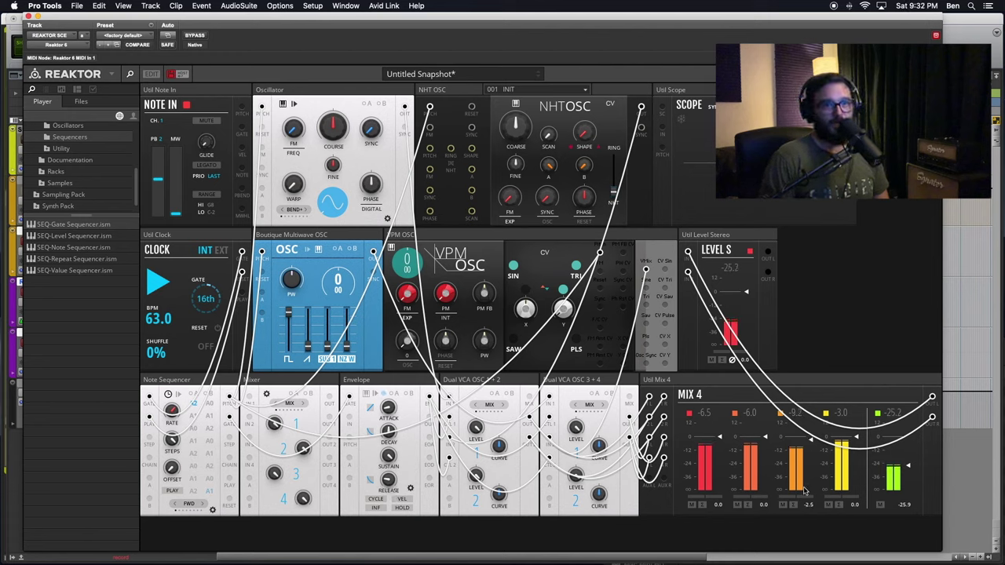
pyautogui.moveTo(791, 497); pyautogui.dragTo(778, 501)
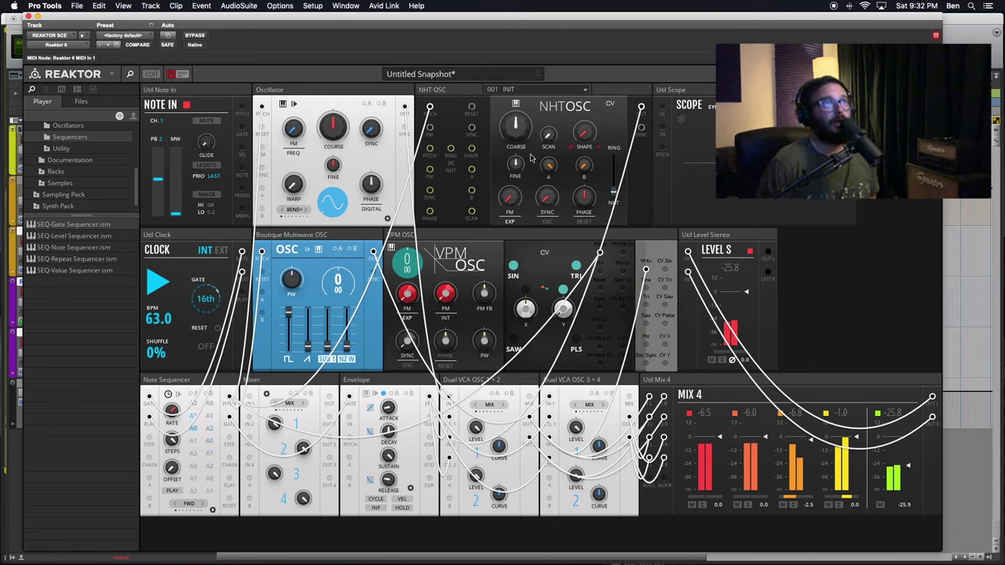
# - Sweep the NHT OSC's Scan up to about 80, raise its Shape, and shift the Ring/NHT fader toward Ring
pyautogui.click(470, 92)
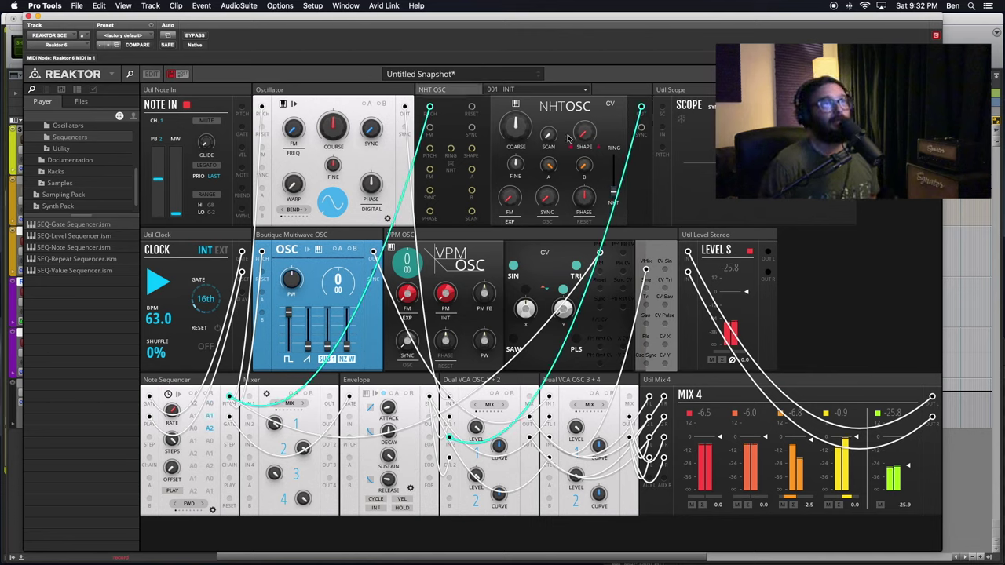
pyautogui.moveTo(550, 139); pyautogui.dragTo(539, 214)
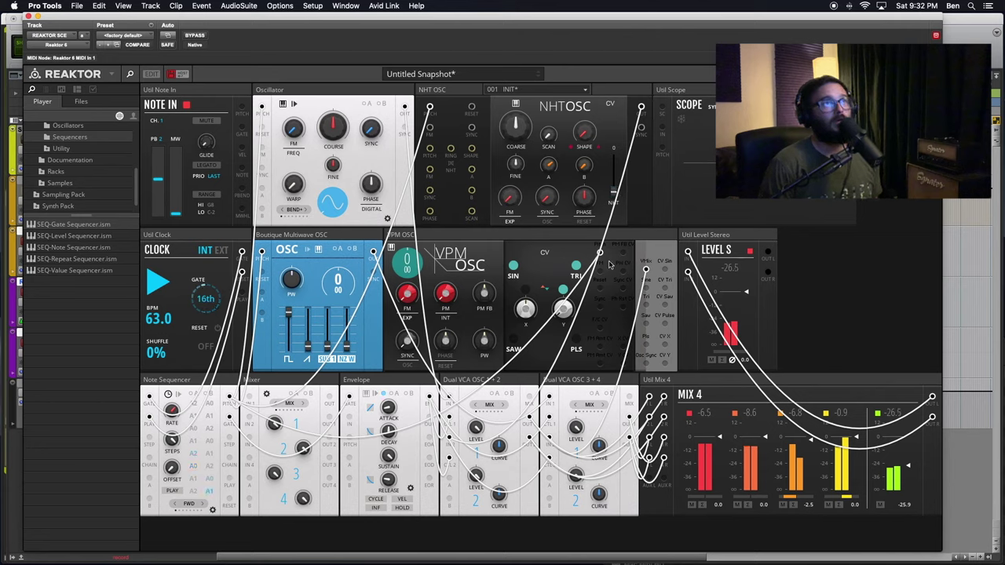
pyautogui.moveTo(614, 195)
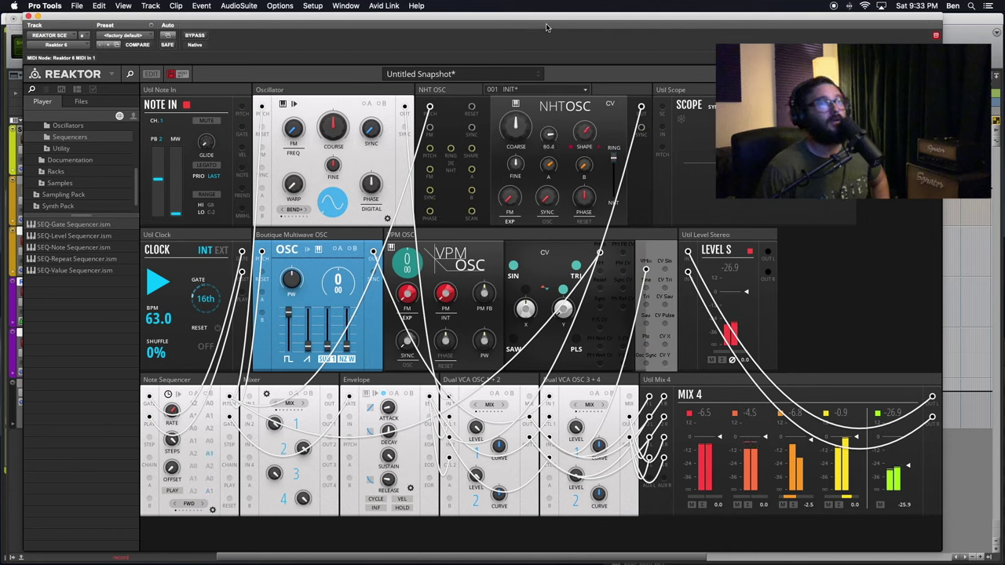
pyautogui.moveTo(610, 157)
pyautogui.moveTo(613, 159)
pyautogui.mouseDown()
pyautogui.moveTo(616, 257)
pyautogui.moveTo(614, 157)
pyautogui.moveTo(614, 167)
pyautogui.mouseUp()
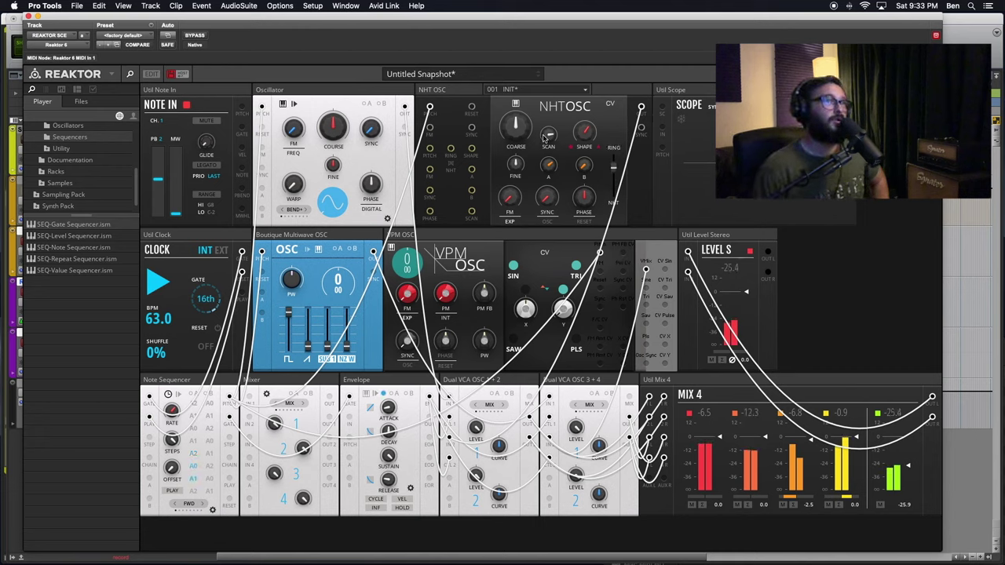
# - Move the NHT OSC's fader back toward NHT and sweep its Scan, ending at the minimum
pyautogui.moveTo(547, 138); pyautogui.dragTo(553, 236)
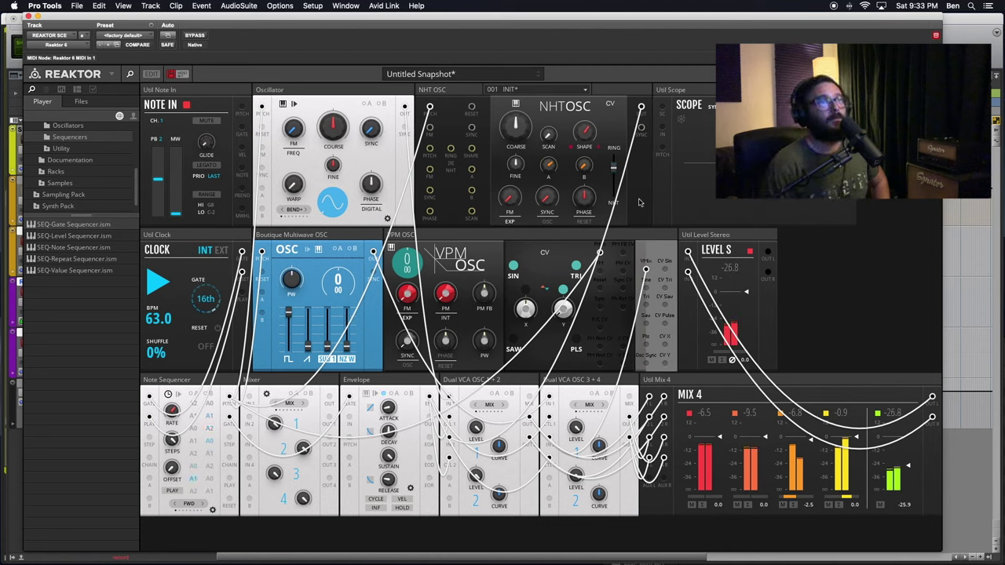
pyautogui.moveTo(613, 167); pyautogui.dragTo(582, 72)
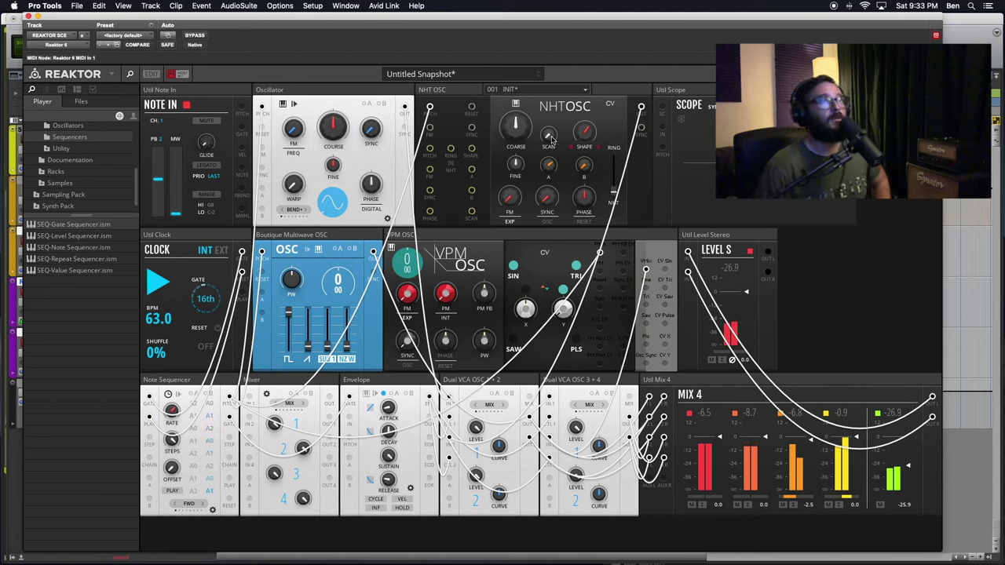
pyautogui.moveTo(551, 113)
pyautogui.mouseDown()
pyautogui.moveTo(540, 15)
pyautogui.moveTo(548, 132)
pyautogui.mouseUp()
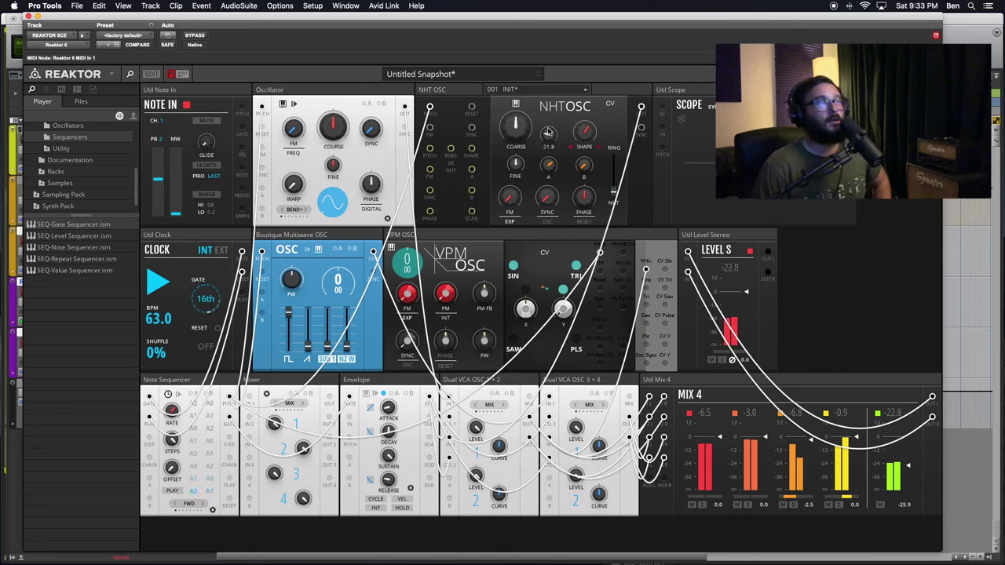
pyautogui.moveTo(558, 32); pyautogui.dragTo(556, 4)
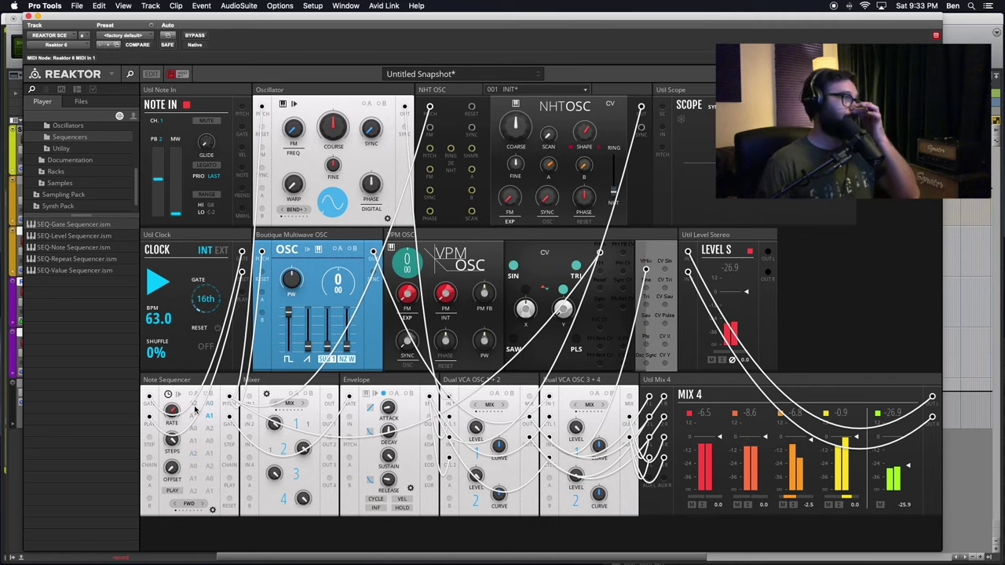
# - Stop playback, minimize the Note Sequencer's view, and reposition the plug-in window
pyautogui.click(193, 381)
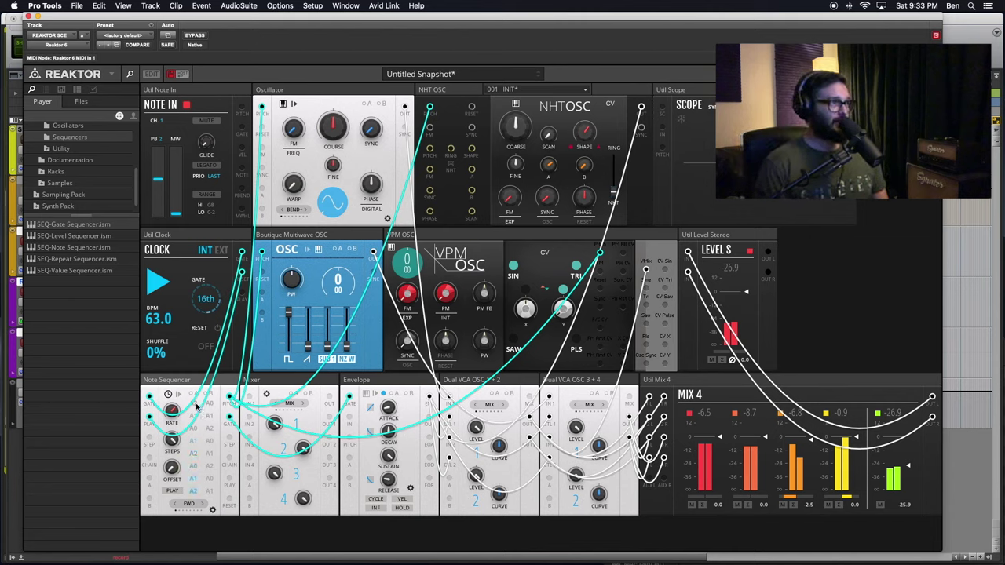
pyautogui.press('space')
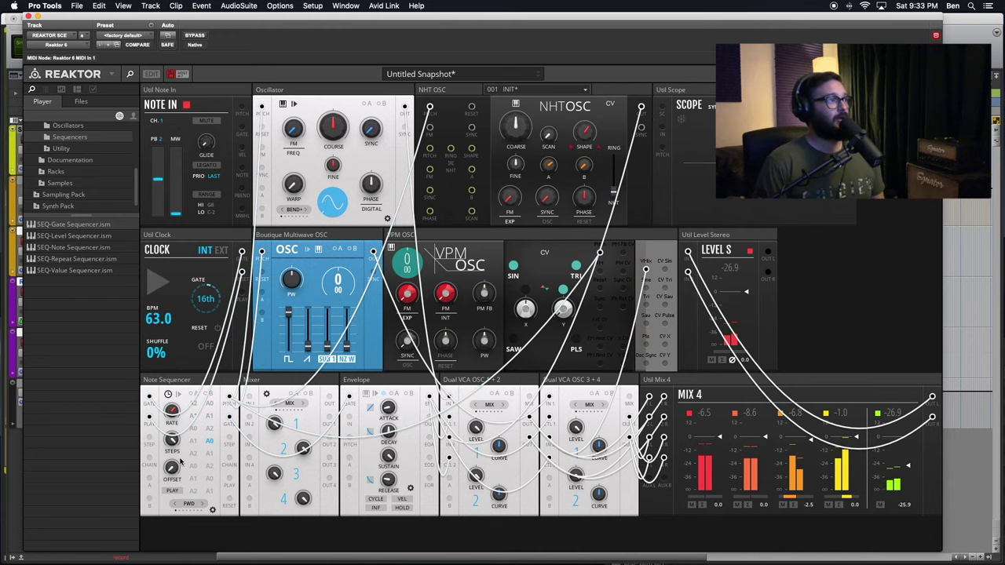
pyautogui.rightClick(189, 383)
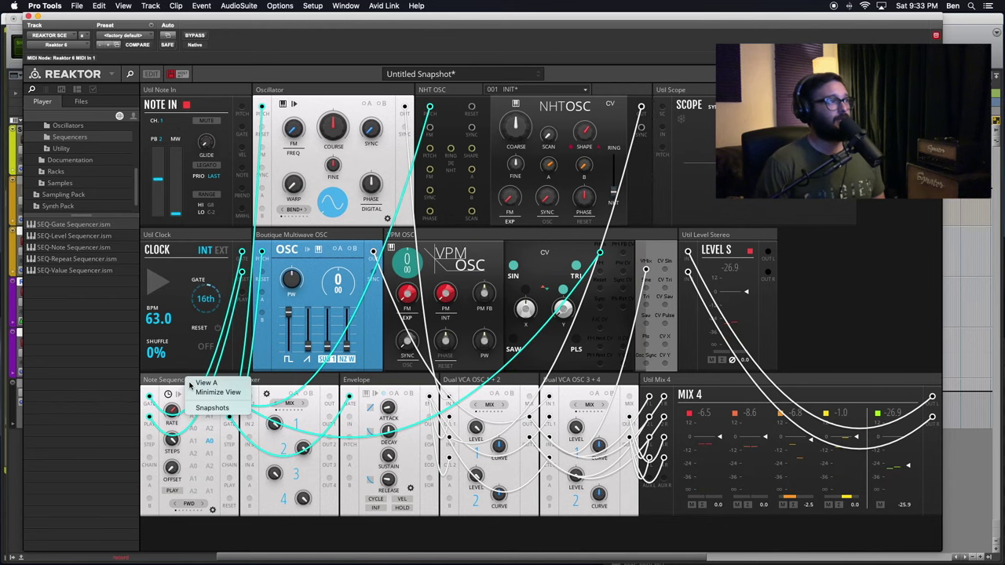
pyautogui.click(208, 392)
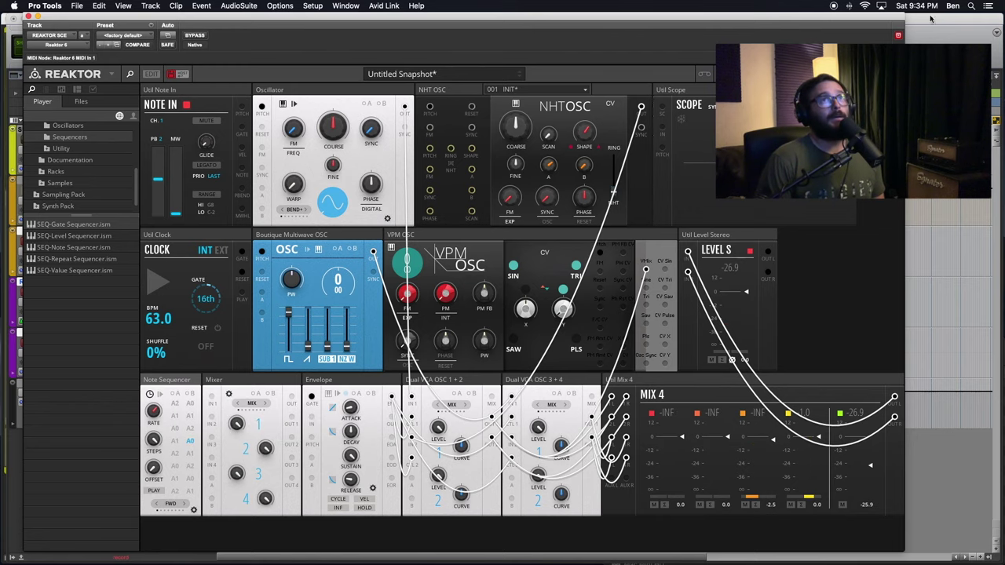
pyautogui.moveTo(258, 17); pyautogui.dragTo(277, 4)
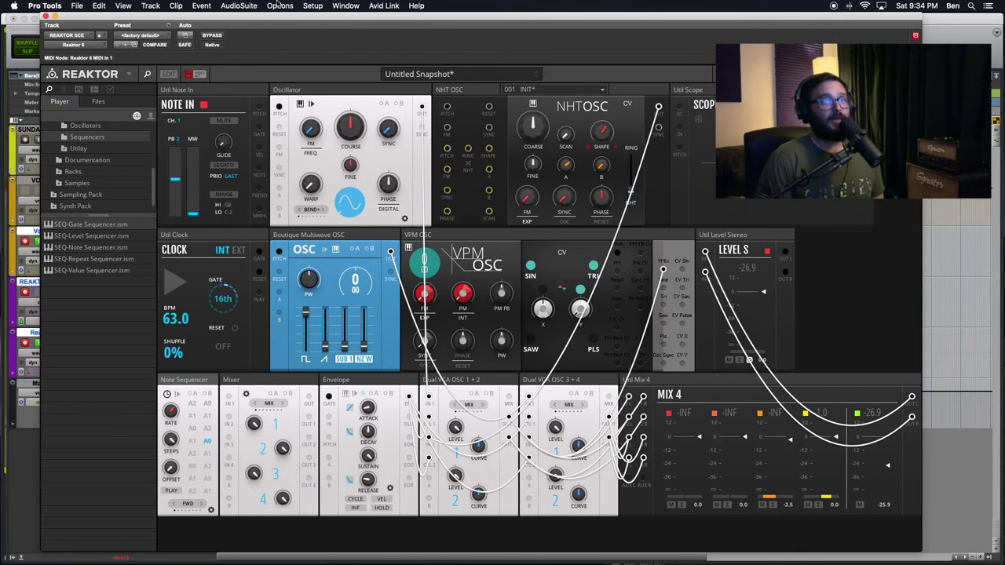
# - Program the Note Sequencer's step pitches with A, C and E notes across several octaves, starting from A1
pyautogui.click(195, 405)
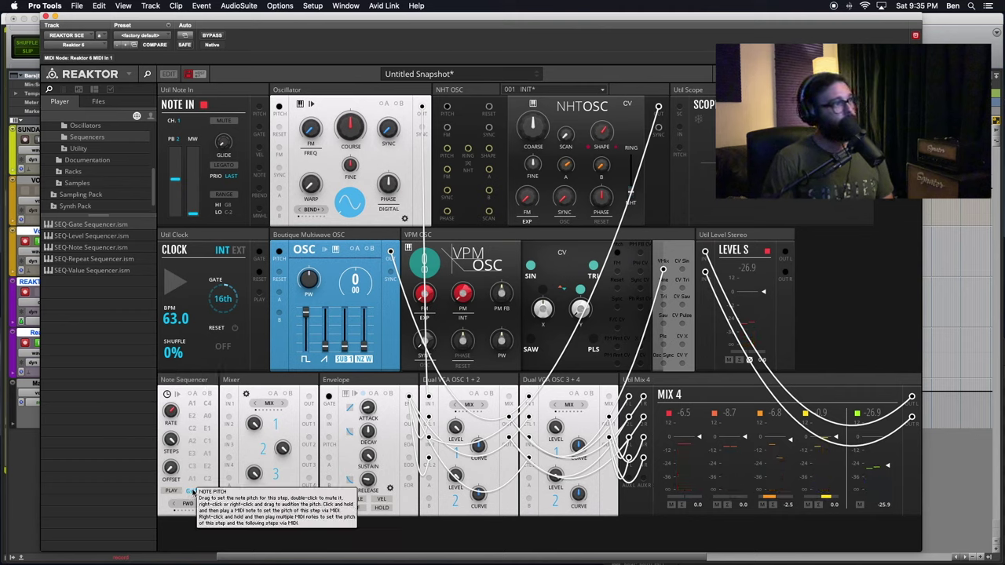
pyautogui.moveTo(193, 492); pyautogui.dragTo(194, 498)
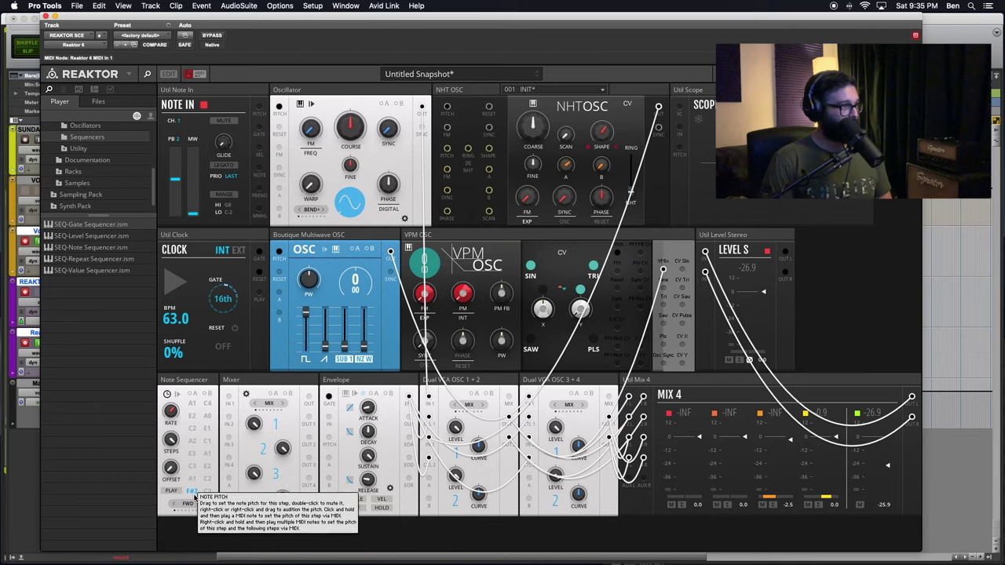
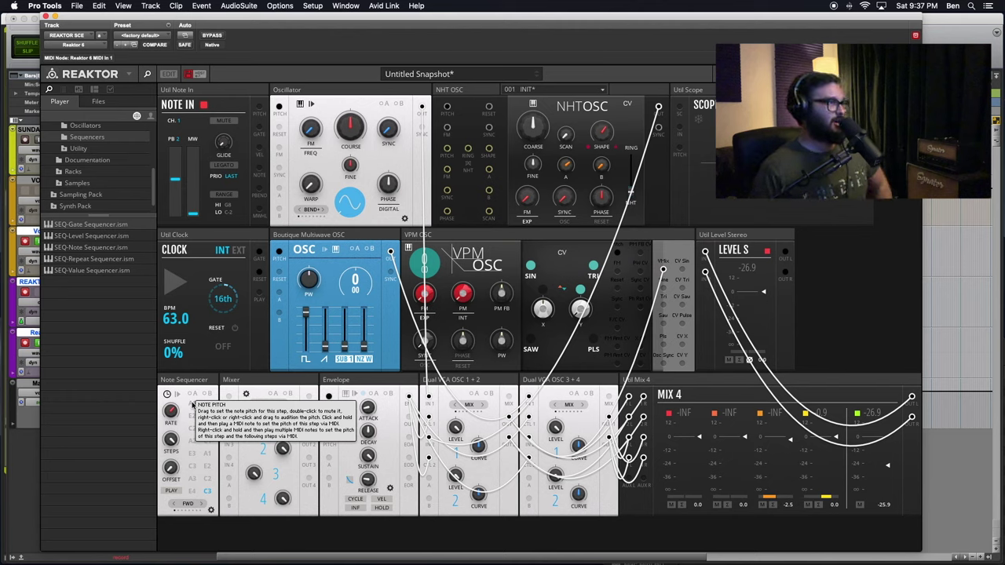
# - Play the new sequence while sweeping the NHT OSC's Scan, return Scan to 0, and stop the clock
pyautogui.click(173, 285)
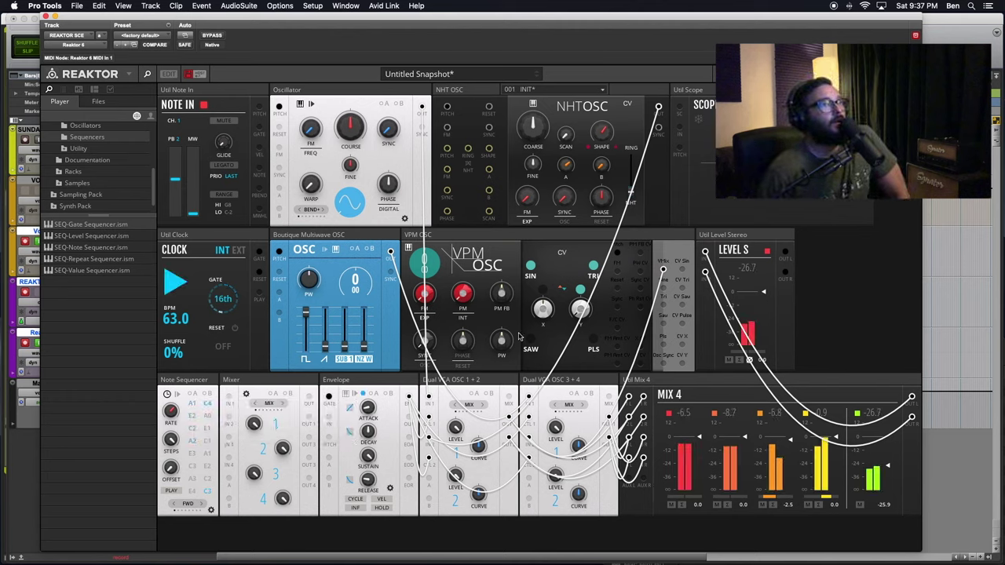
pyautogui.moveTo(566, 137)
pyautogui.mouseDown()
pyautogui.moveTo(576, 131)
pyautogui.moveTo(577, 16)
pyautogui.moveTo(587, 81)
pyautogui.moveTo(571, 4)
pyautogui.moveTo(567, 37)
pyautogui.moveTo(575, 42)
pyautogui.moveTo(575, 3)
pyautogui.moveTo(568, 155)
pyautogui.mouseUp()
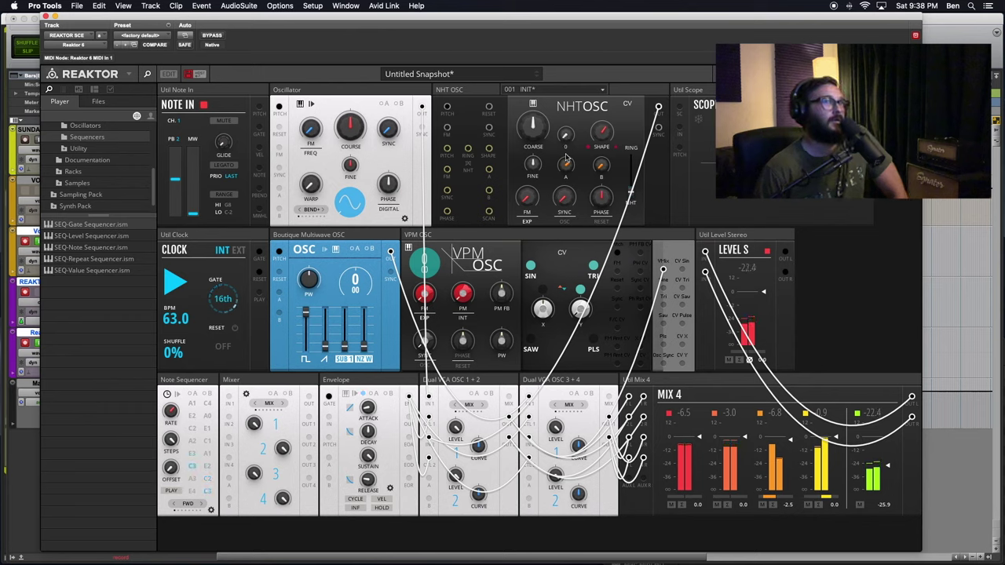
pyautogui.click(183, 286)
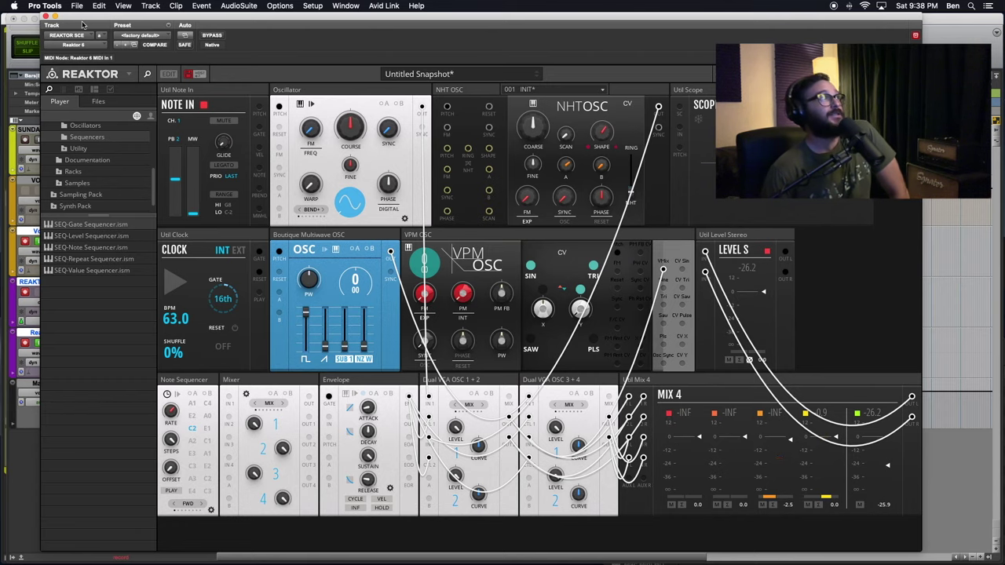
pyautogui.moveTo(81, 25); pyautogui.dragTo(55, 14)
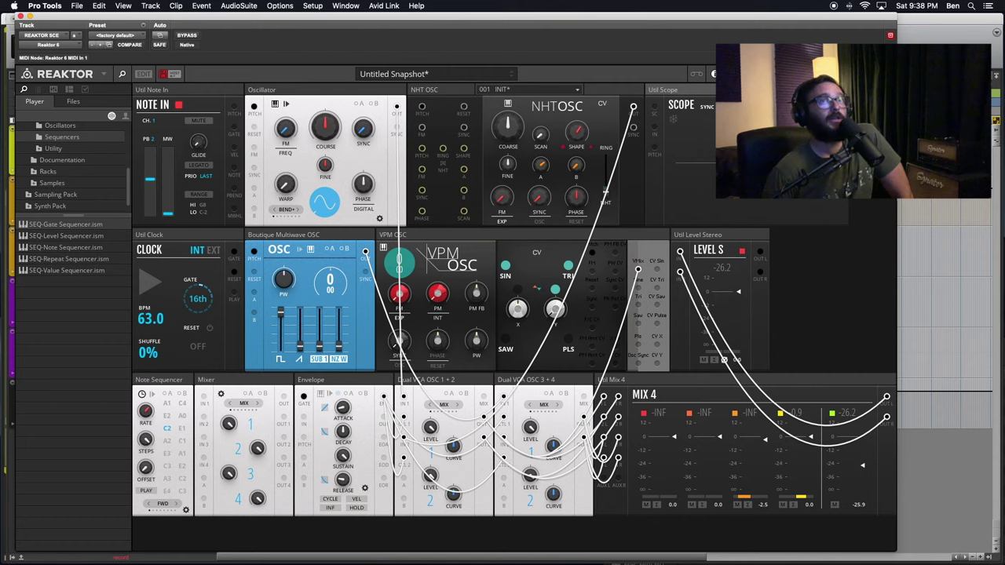
pyautogui.rightClick(662, 88)
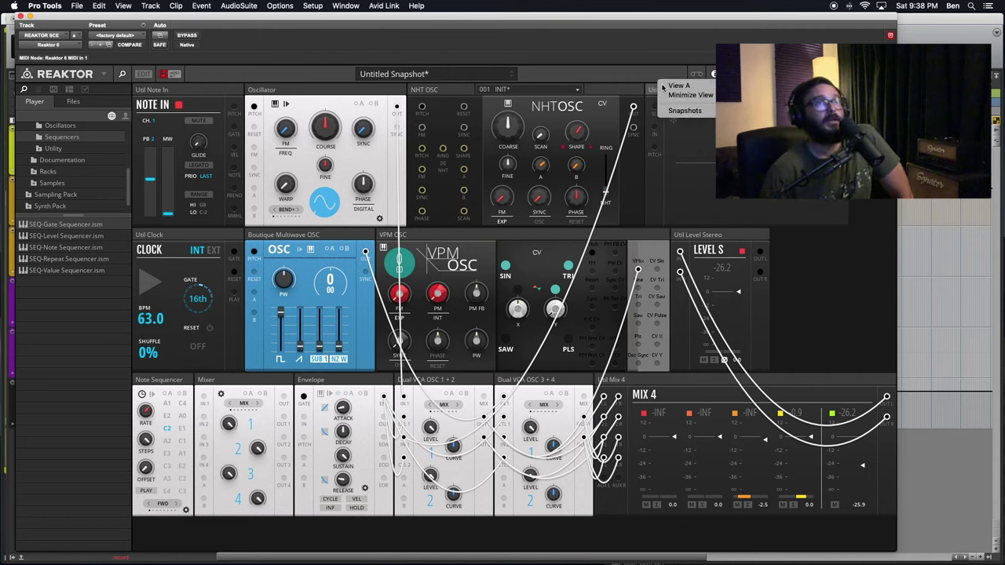
pyautogui.press('Escape')
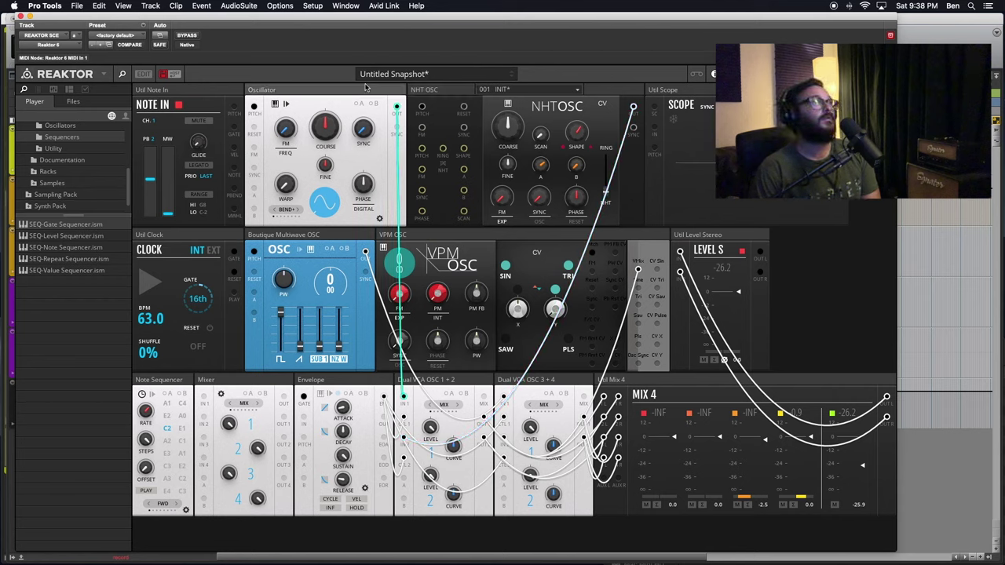
pyautogui.rightClick(328, 93)
pyautogui.click(317, 92)
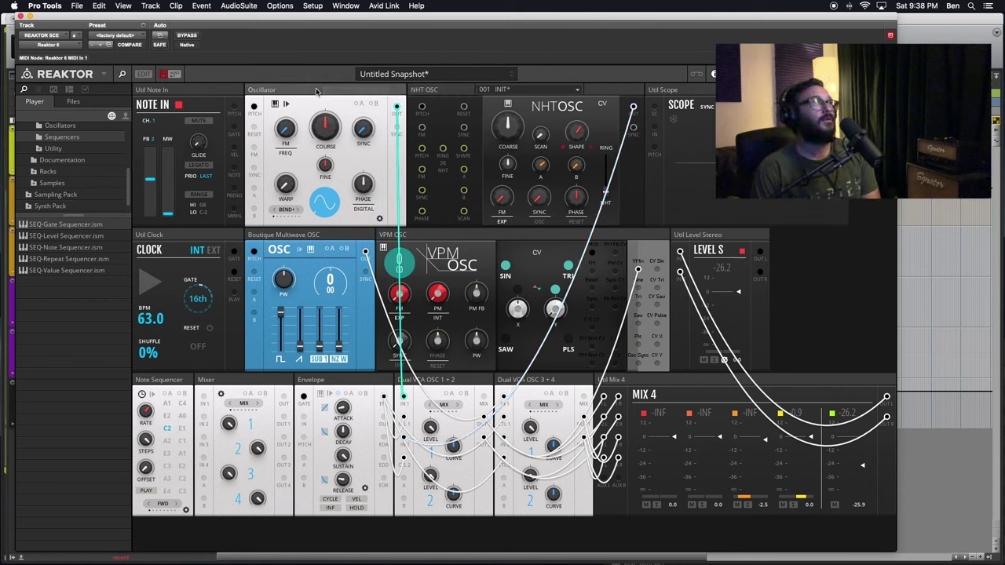
pyautogui.rightClick(220, 89)
pyautogui.click(683, 94)
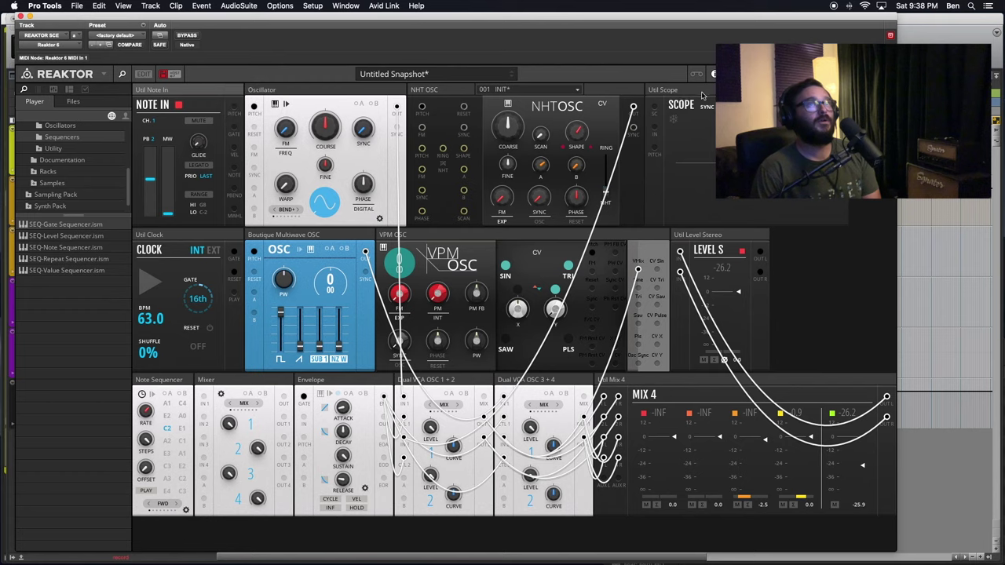
pyautogui.rightClick(694, 92)
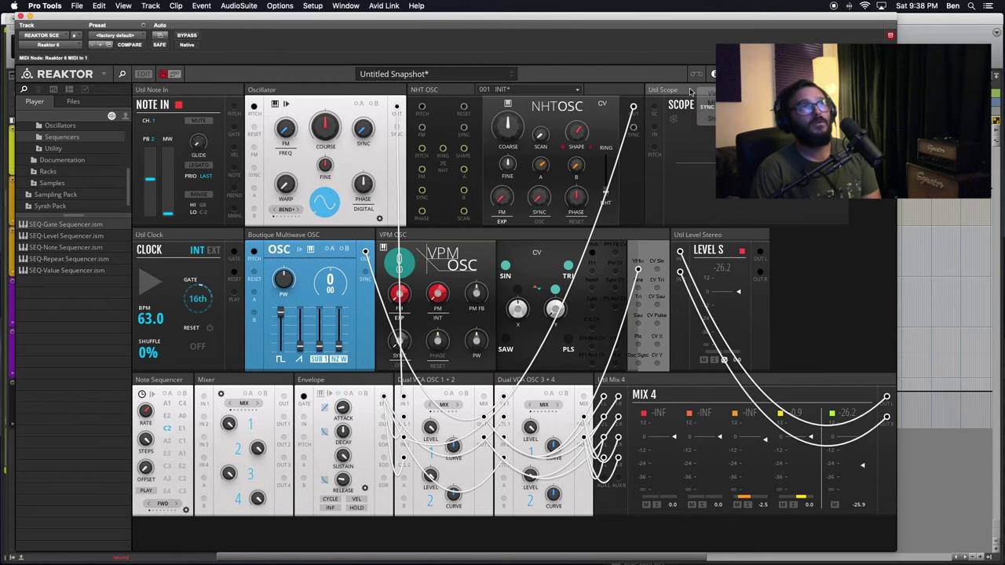
# - Switch the ensemble to edit mode, enlarge the plug-in window, and delete the Util Scope block
pyautogui.click(144, 73)
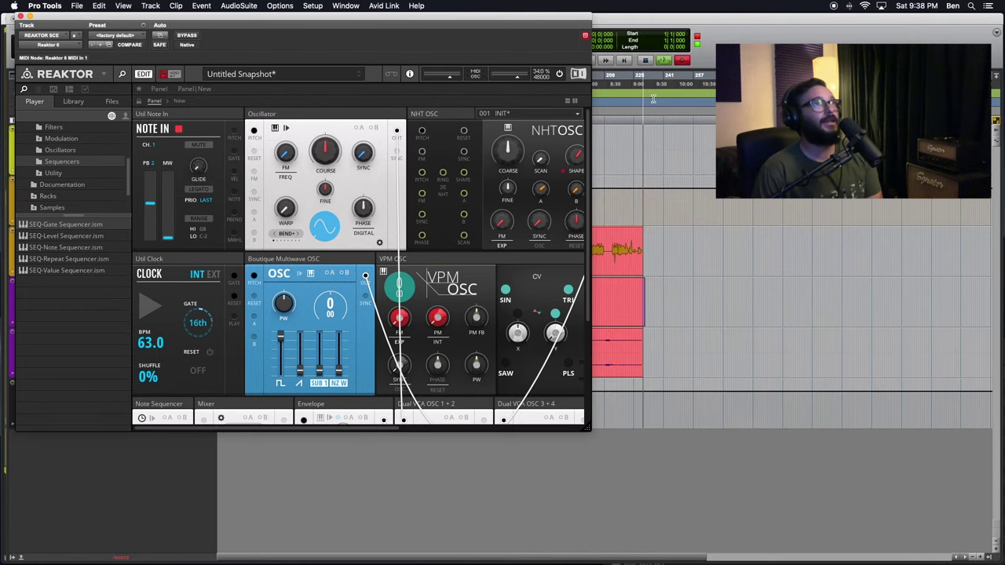
pyautogui.moveTo(590, 428); pyautogui.dragTo(1003, 564)
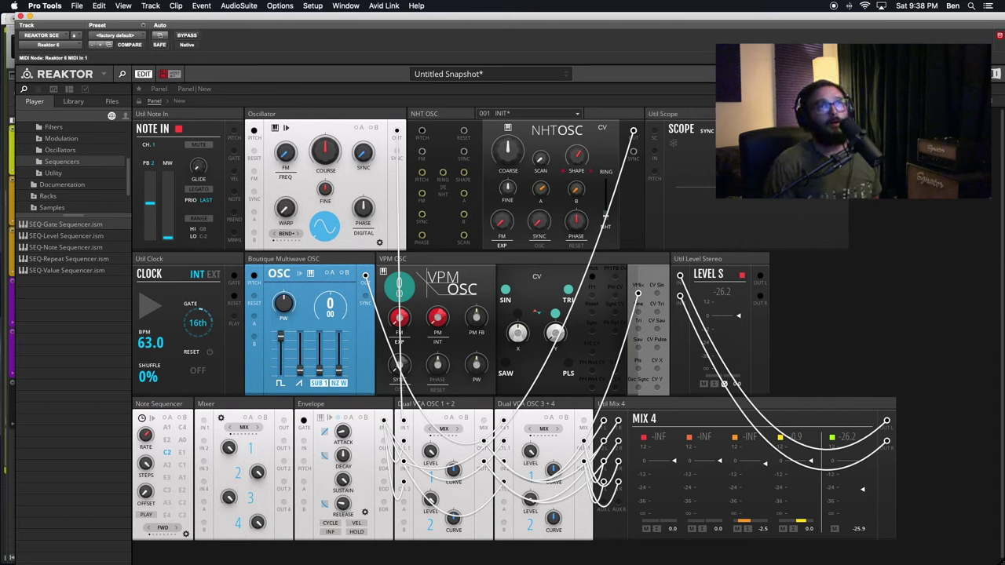
pyautogui.press('Delete')
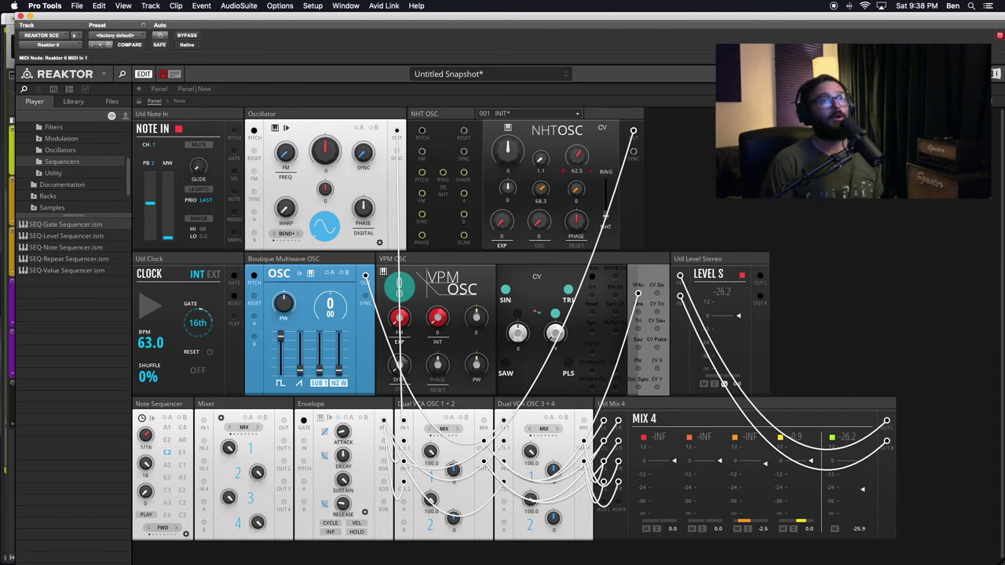
# - Start the clock, reposition the plug-in window, and set Mix 4's main output level to -22.6
pyautogui.click(148, 305)
pyautogui.scroll(3, 75, 193)
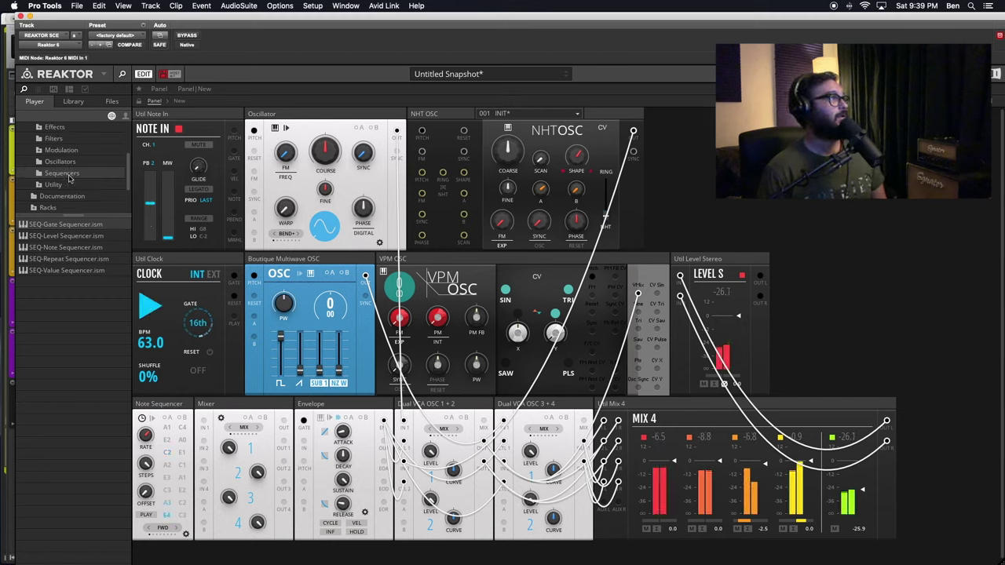
pyautogui.scroll(2, 59, 173)
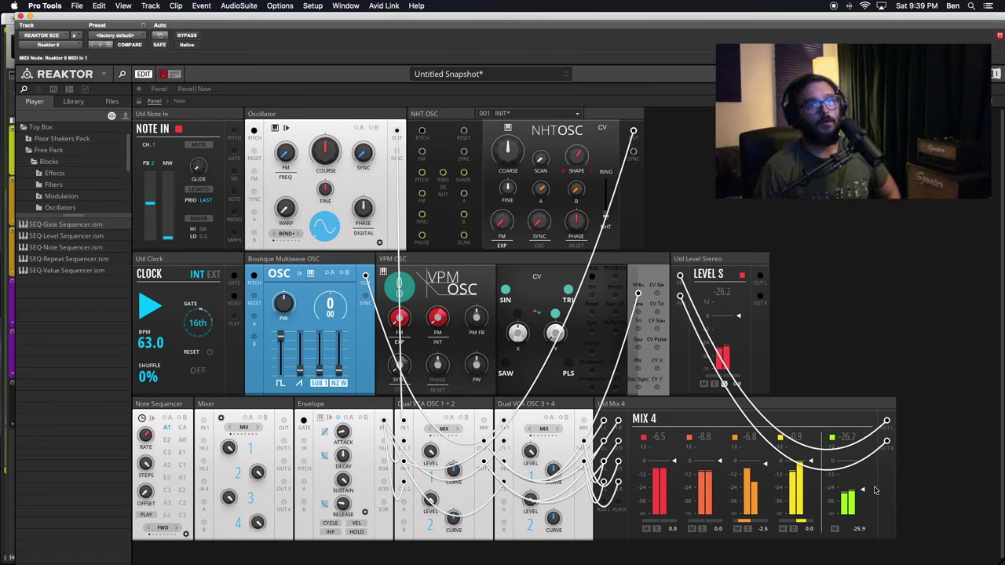
pyautogui.moveTo(43, 21)
pyautogui.mouseDown()
pyautogui.moveTo(303, 36)
pyautogui.moveTo(27, 44)
pyautogui.moveTo(163, 47)
pyautogui.moveTo(48, 4)
pyautogui.mouseUp()
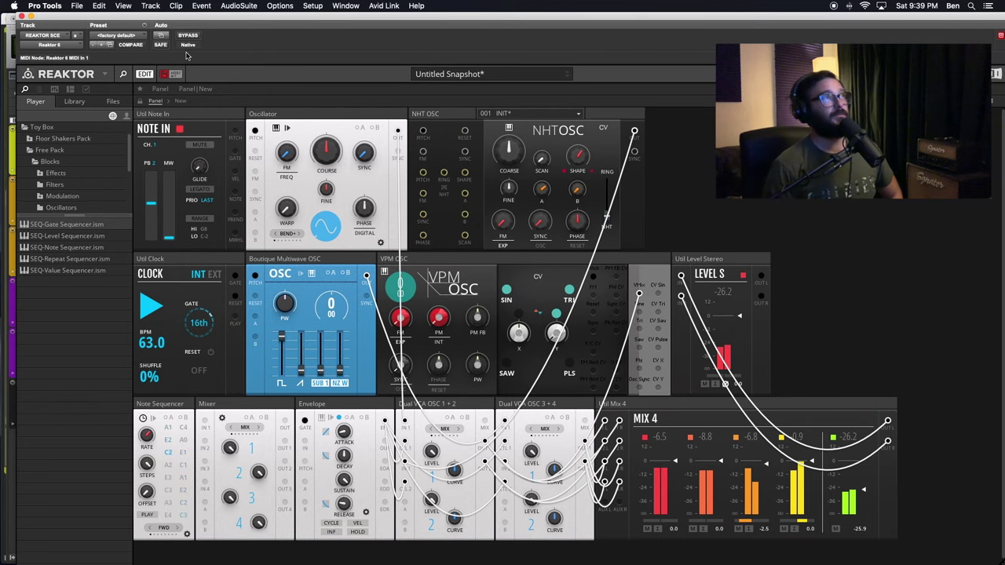
pyautogui.moveTo(115, 17); pyautogui.dragTo(236, 6)
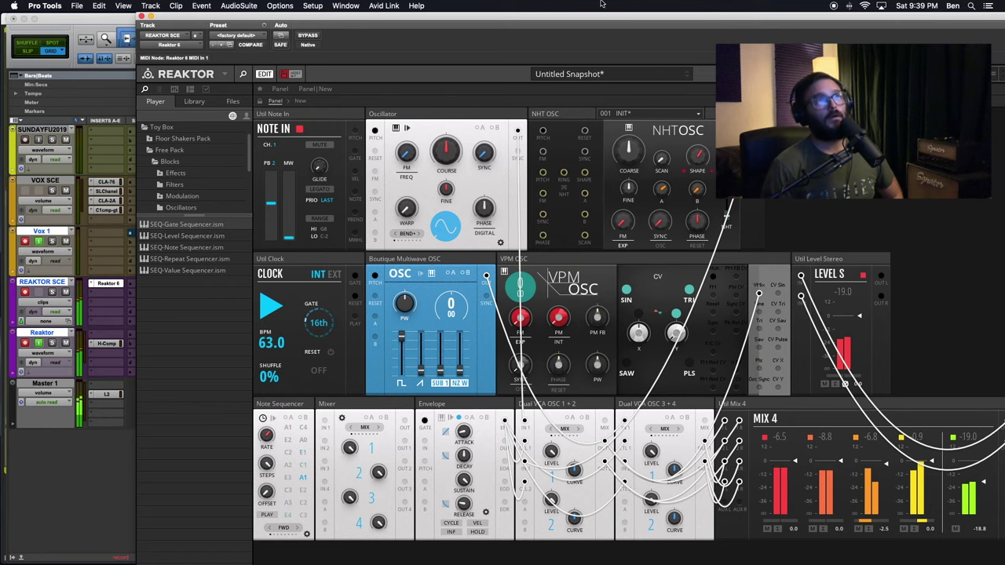
pyautogui.moveTo(562, 14); pyautogui.dragTo(446, 6)
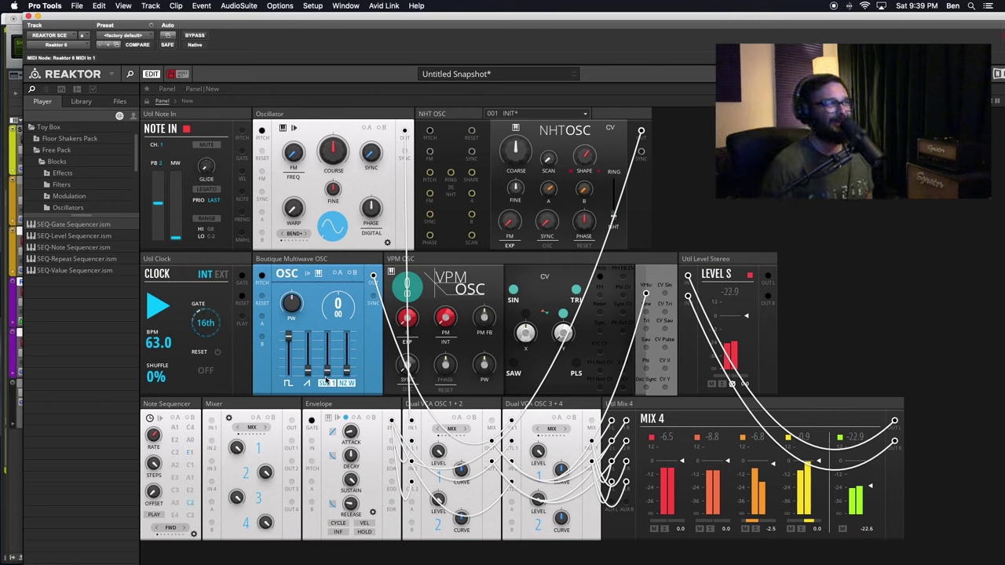
# - Raise the Boutique Multiwave OSC's saw level slightly, its Sub 1 level to 2.2, and its noise level to 21.9
pyautogui.moveTo(308, 370); pyautogui.dragTo(326, 329)
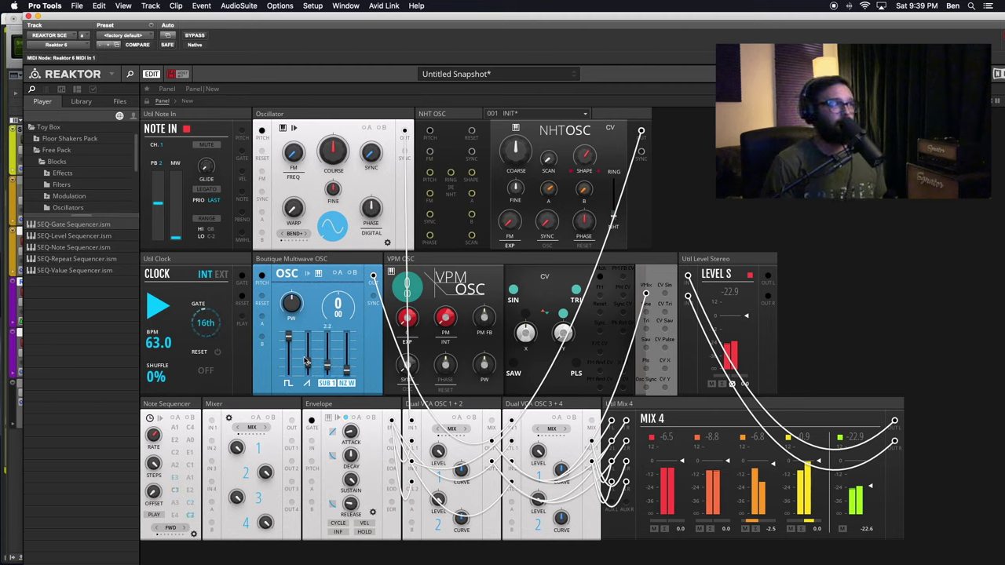
pyautogui.moveTo(346, 376); pyautogui.dragTo(357, 308)
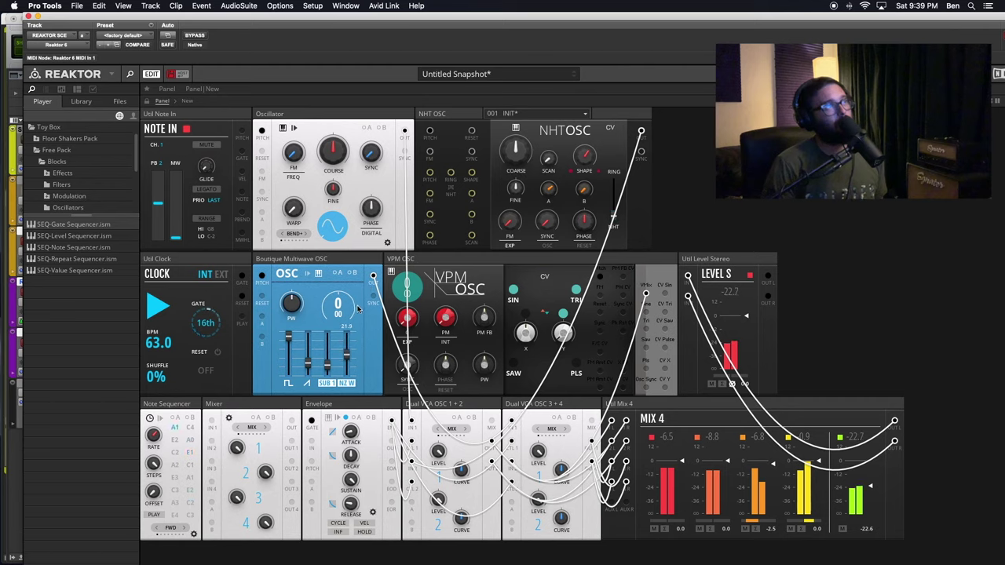
# - Sweep the Oscillator's Warp, cycle its warp mode from BEND through RAND to FOLD, and return Warp to its minimum
pyautogui.moveTo(294, 213); pyautogui.dragTo(292, 172)
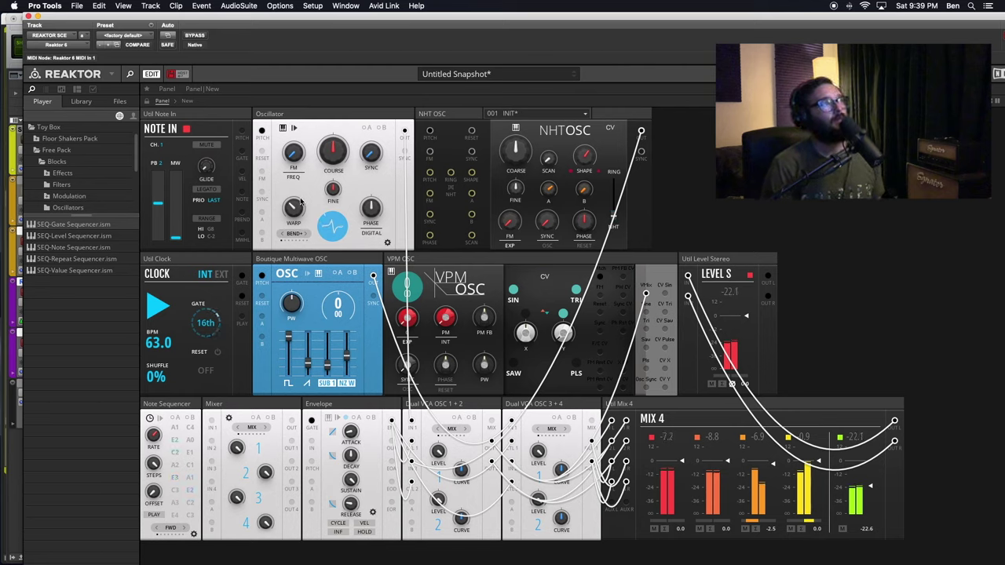
pyautogui.moveTo(300, 202); pyautogui.dragTo(296, 223)
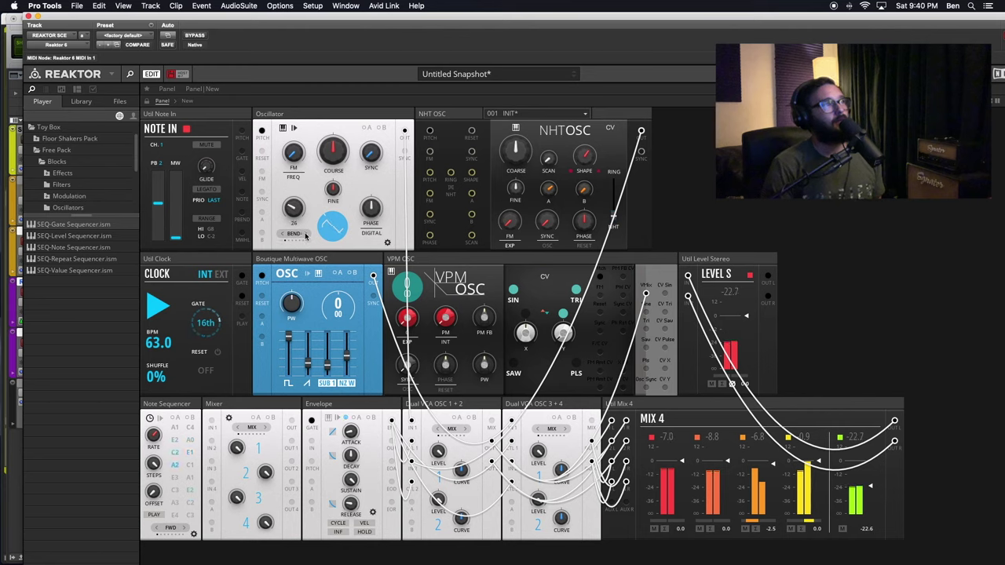
pyautogui.click(307, 235)
pyautogui.click(306, 235)
pyautogui.click(306, 235)
pyautogui.click(306, 234)
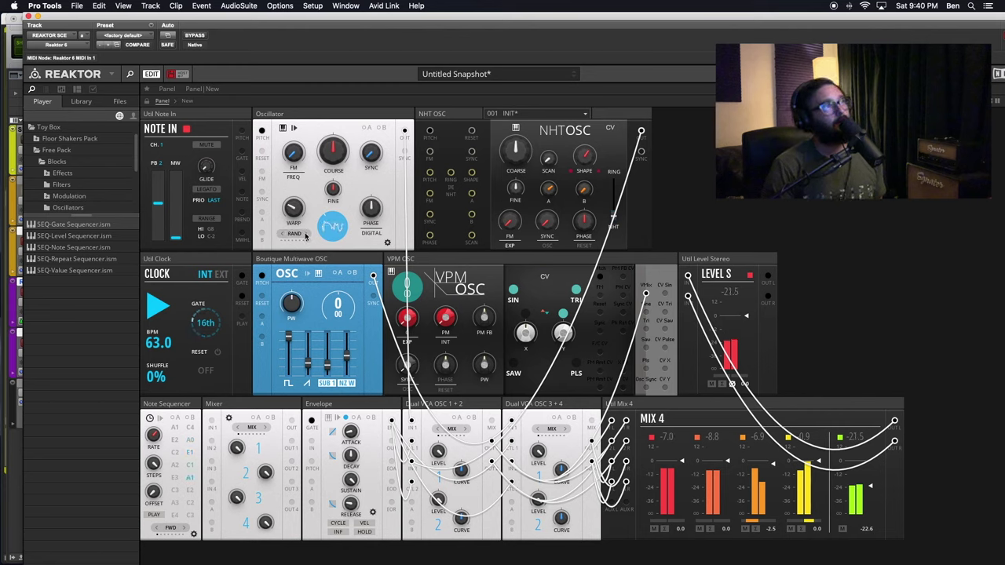
pyautogui.click(286, 234)
pyautogui.click(284, 235)
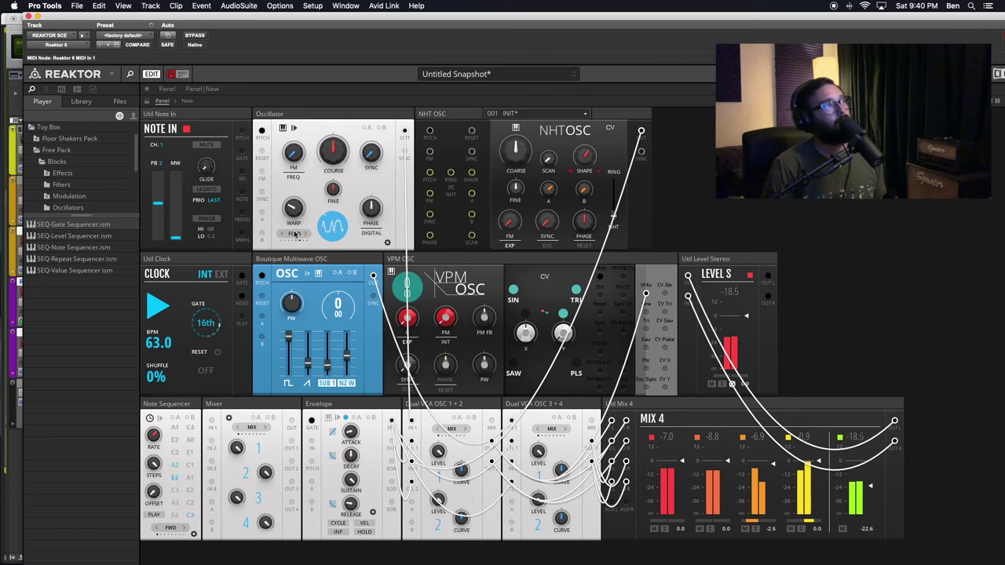
pyautogui.moveTo(298, 214); pyautogui.dragTo(298, 428)
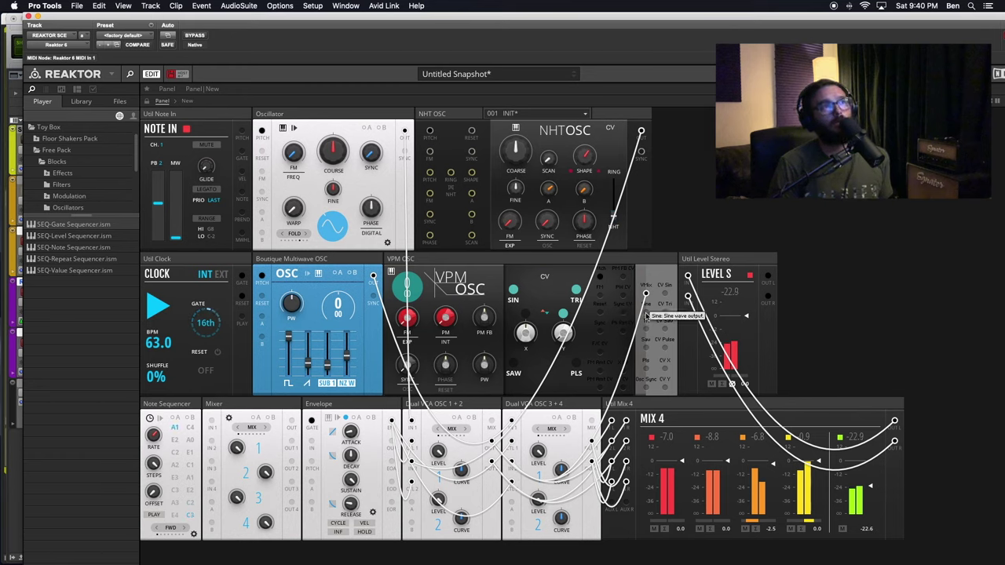
# - Patch the VPM OSC's sine output to the Oscillator's FM and the Oscillator's output to the NHT OSC's FM, sweeping its FM amount to 67.0
pyautogui.moveTo(646, 316); pyautogui.dragTo(262, 174)
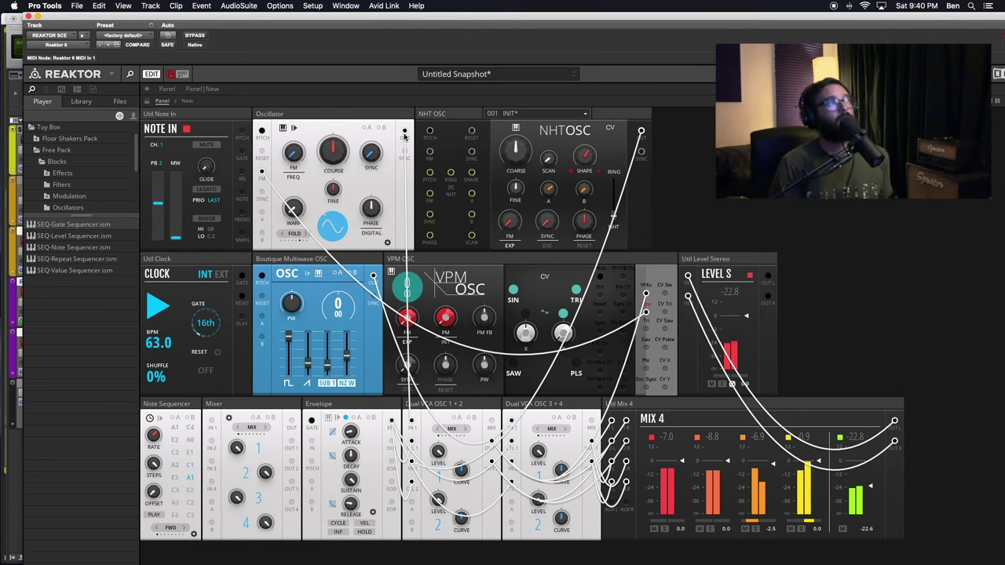
pyautogui.moveTo(404, 132); pyautogui.dragTo(430, 152)
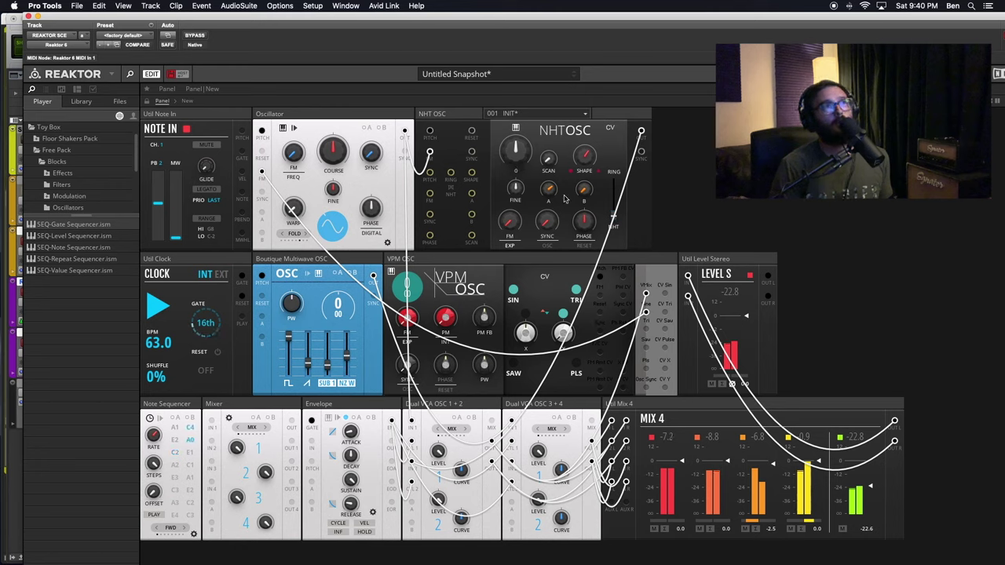
pyautogui.moveTo(512, 222); pyautogui.dragTo(512, 116)
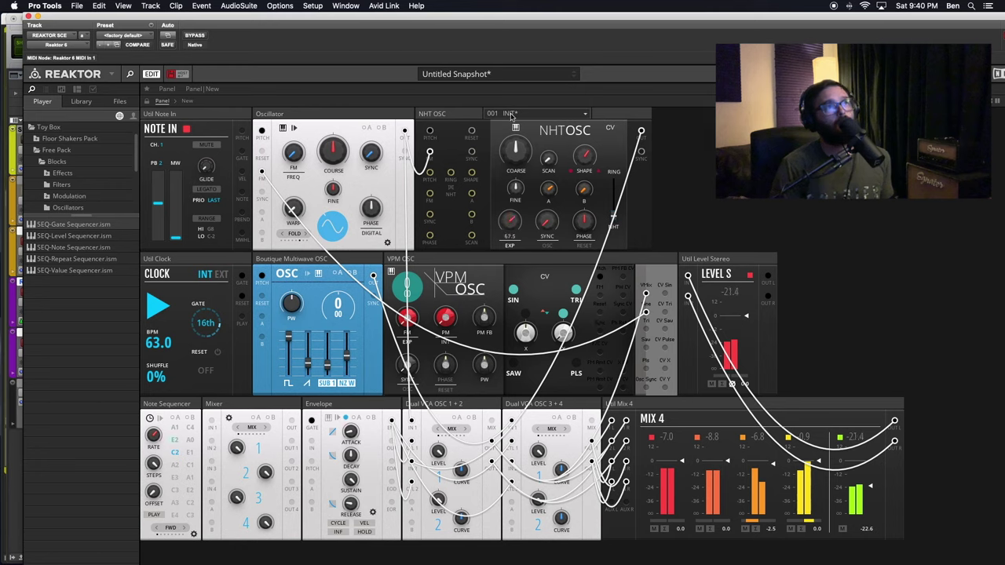
pyautogui.moveTo(514, 182); pyautogui.dragTo(501, 131)
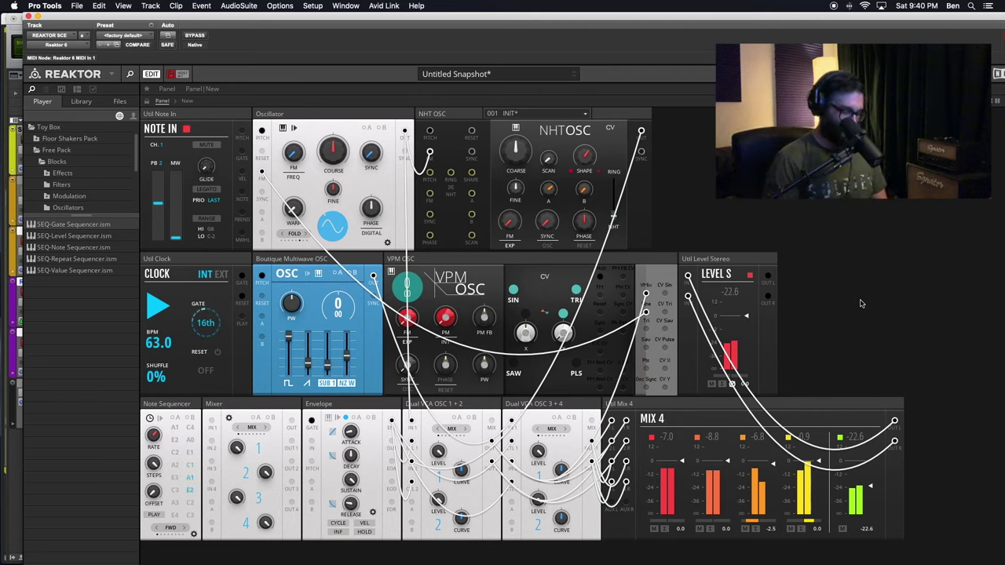
pyautogui.click(81, 101)
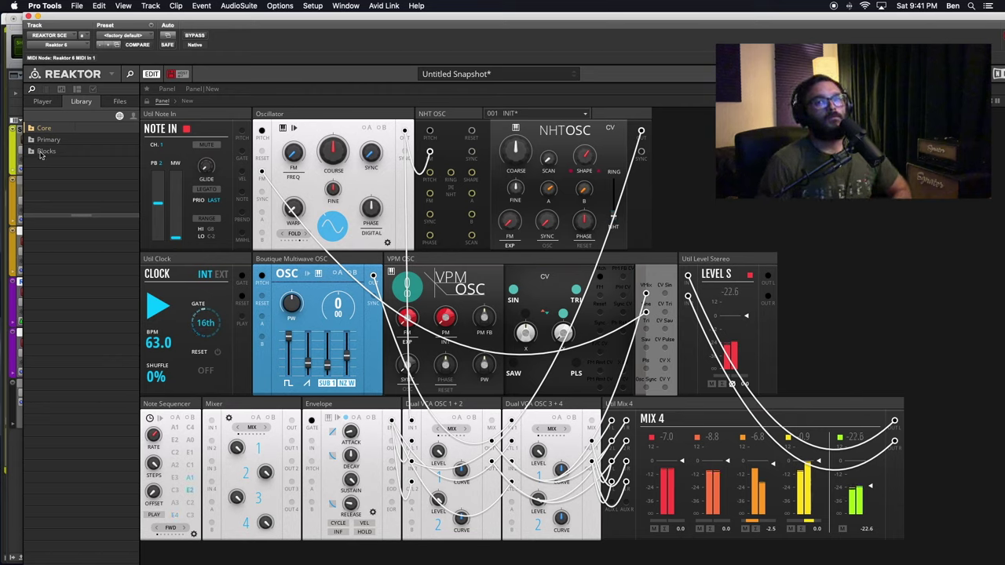
pyautogui.click(43, 101)
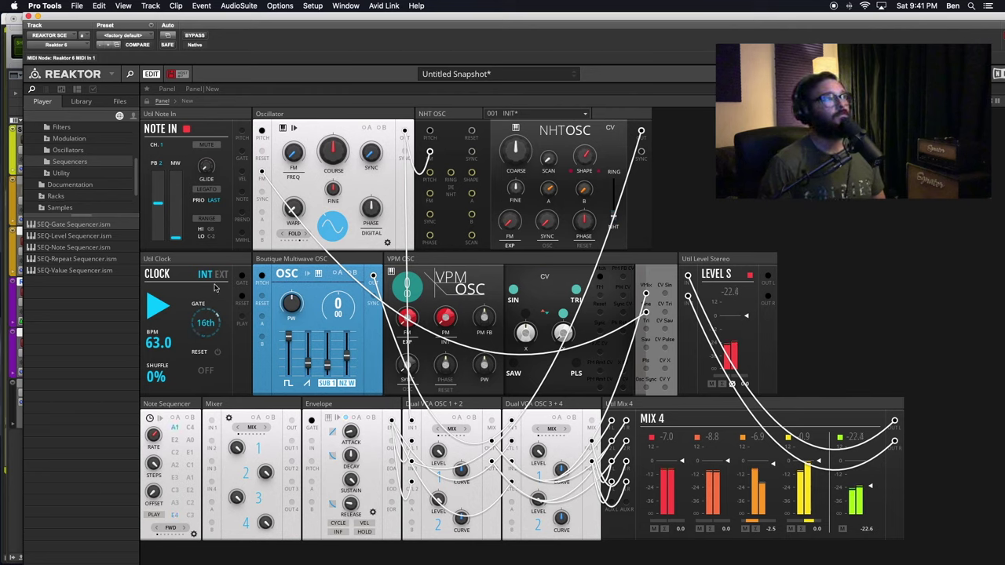
# - Slow the Clock to 53.0 BPM and adjust the Envelope's Sustain
pyautogui.moveTo(157, 344); pyautogui.dragTo(153, 353)
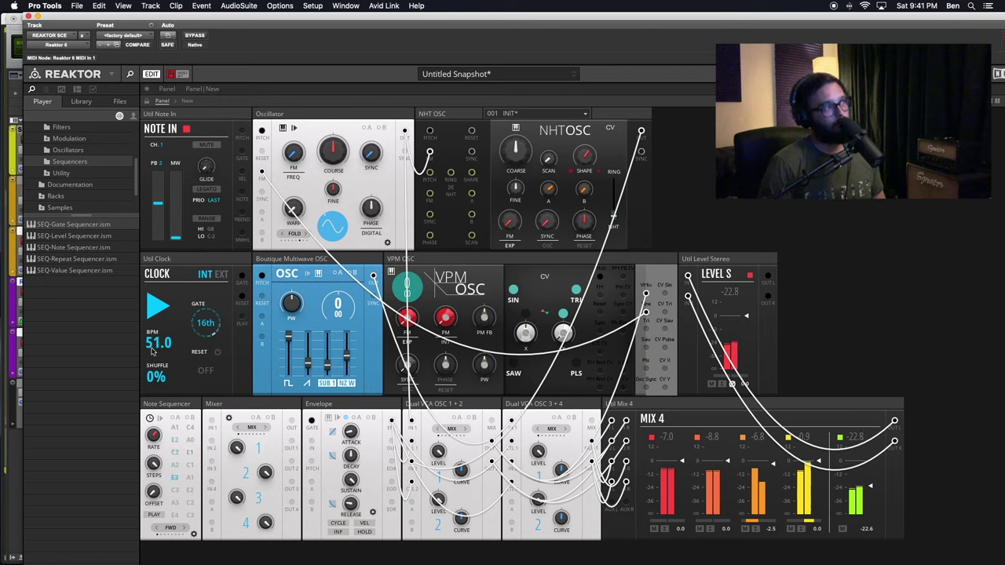
pyautogui.moveTo(153, 353); pyautogui.dragTo(154, 350)
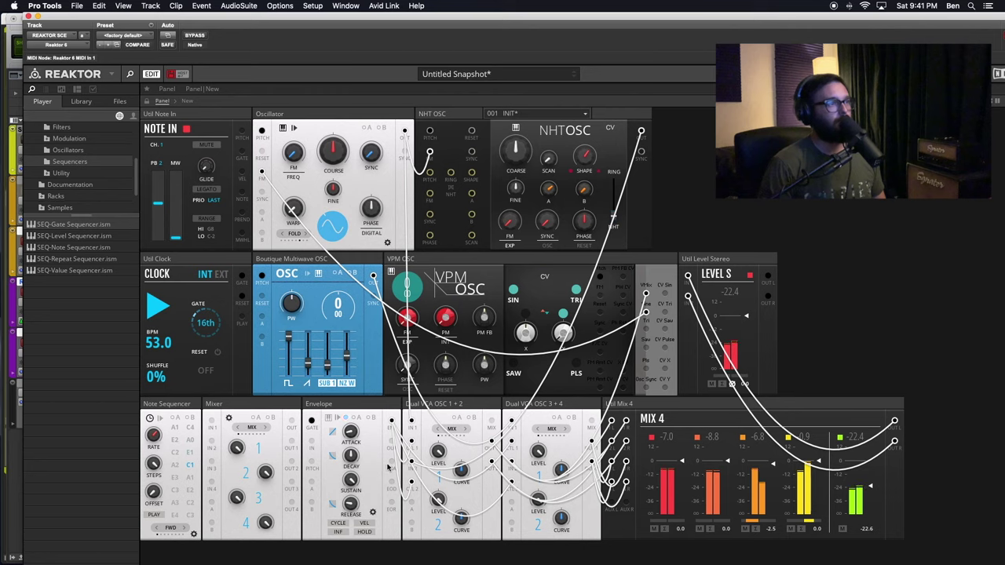
pyautogui.moveTo(349, 493); pyautogui.dragTo(344, 475)
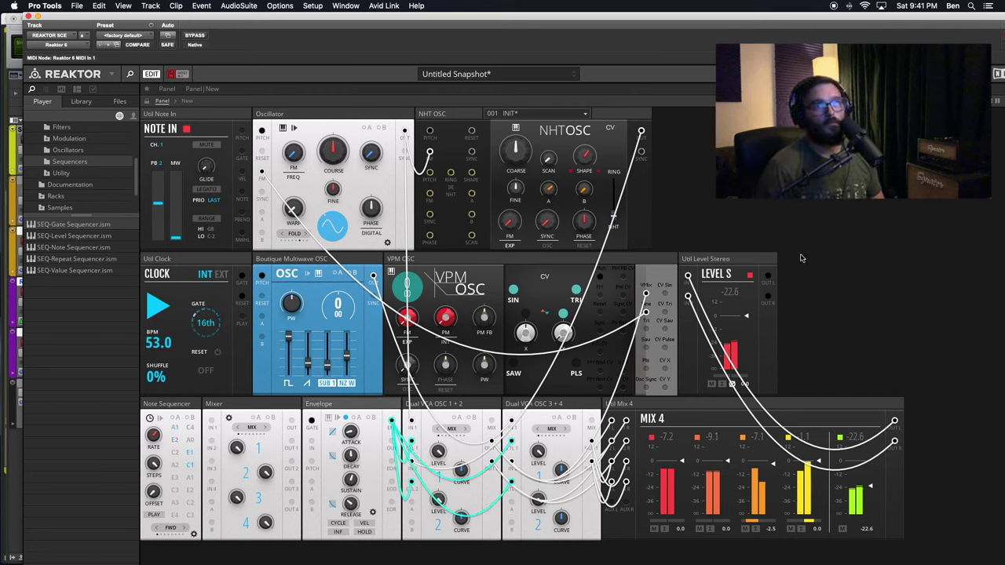
# - Insert the Multi-Breakpoint Envelope from the Floor Shakers Pack's Modulation blocks between the Mixer and the Envelope
pyautogui.scroll(3, 81, 170)
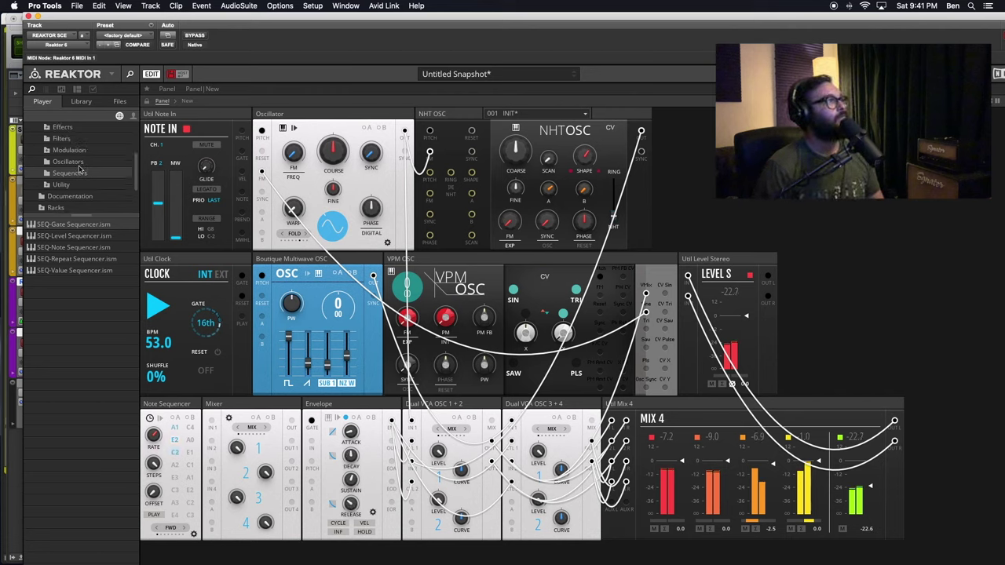
pyautogui.click(40, 163)
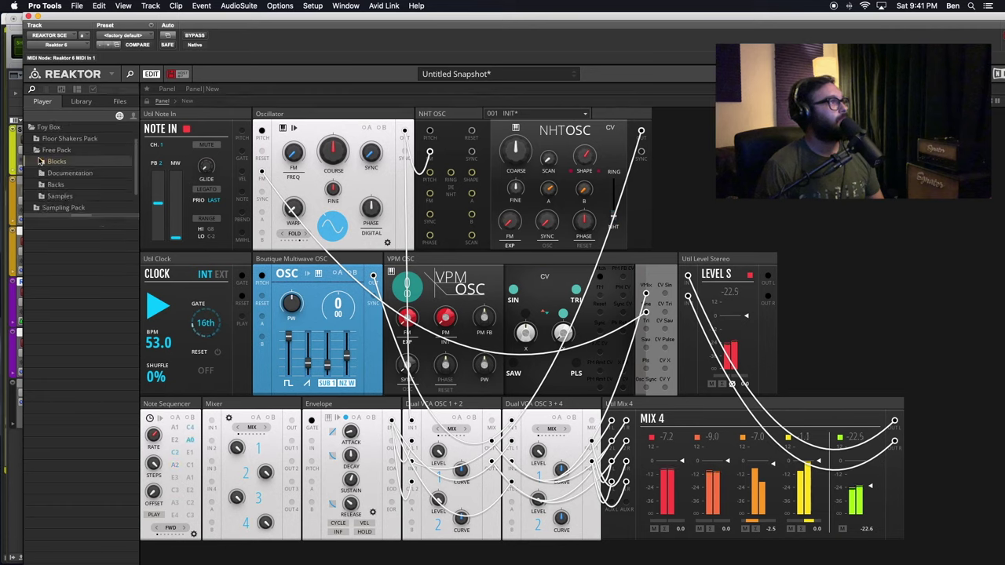
pyautogui.click(37, 152)
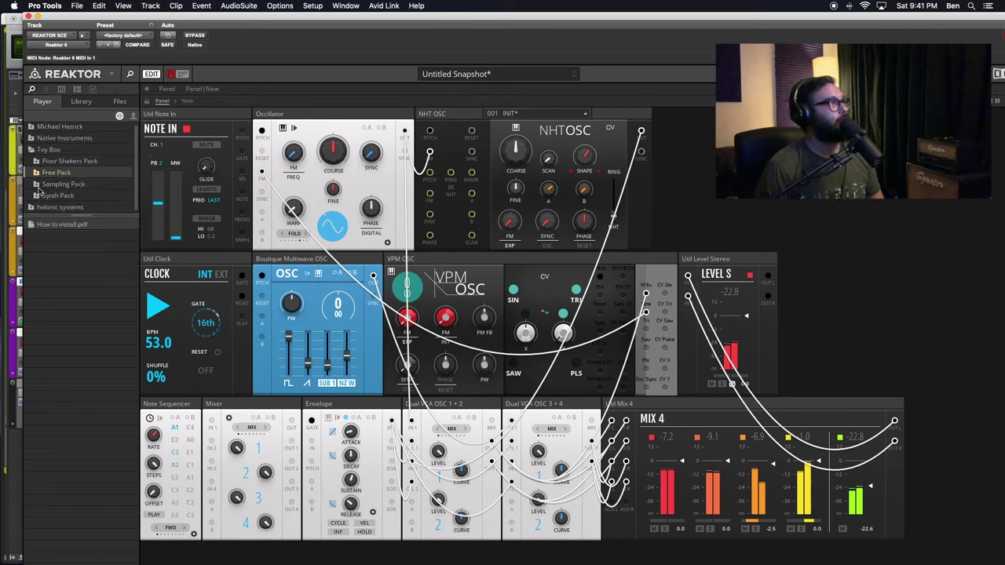
pyautogui.click(38, 162)
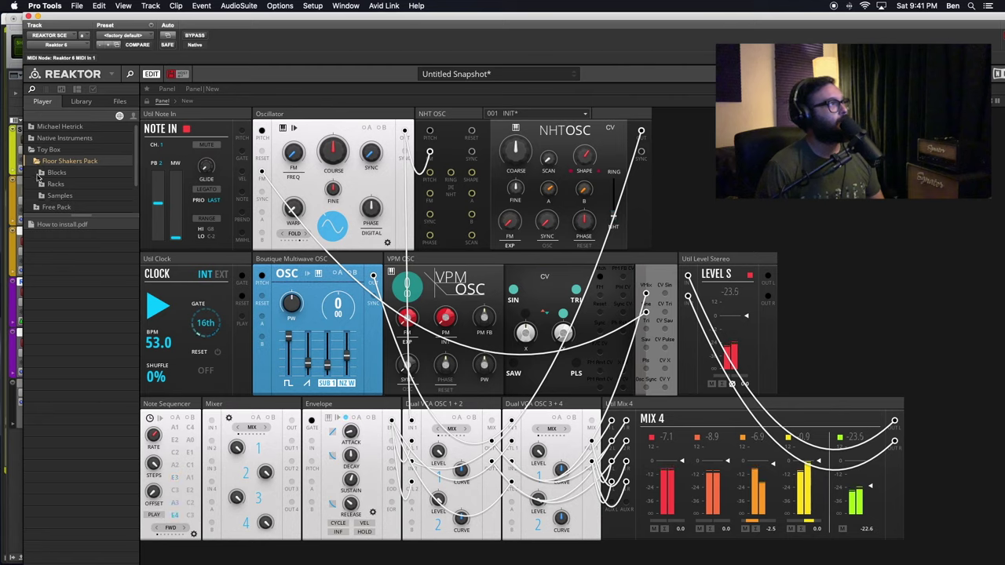
pyautogui.click(43, 173)
pyautogui.click(62, 206)
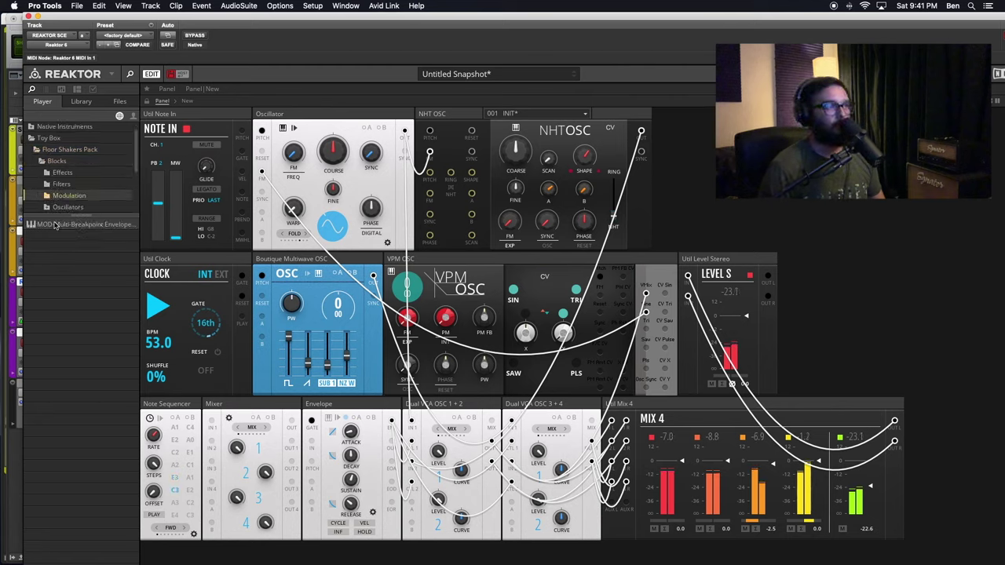
pyautogui.moveTo(55, 225); pyautogui.dragTo(302, 406)
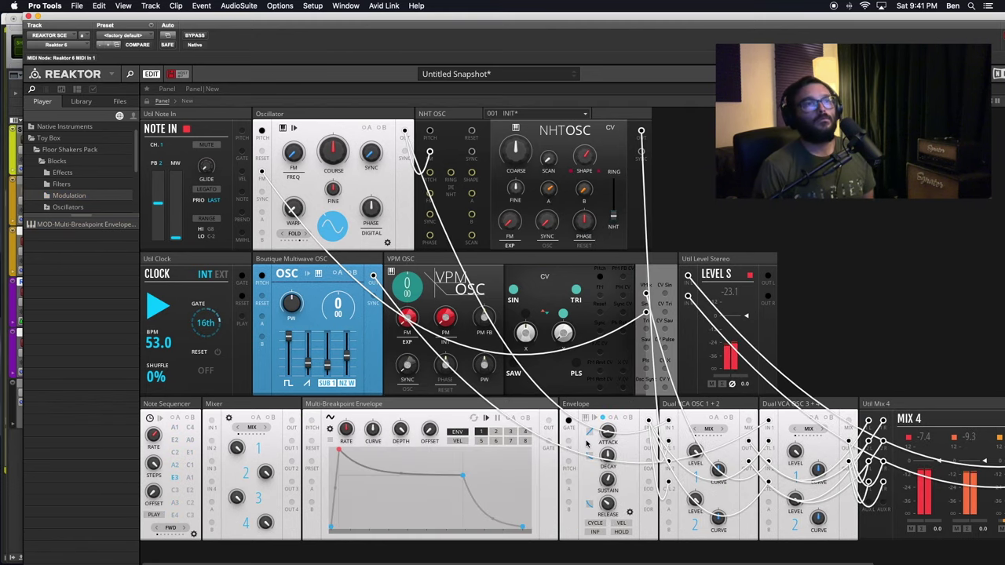
# - Patch the Clock's gate output into the Multi-Breakpoint Envelope and switch that envelope to slot 2
pyautogui.click(629, 405)
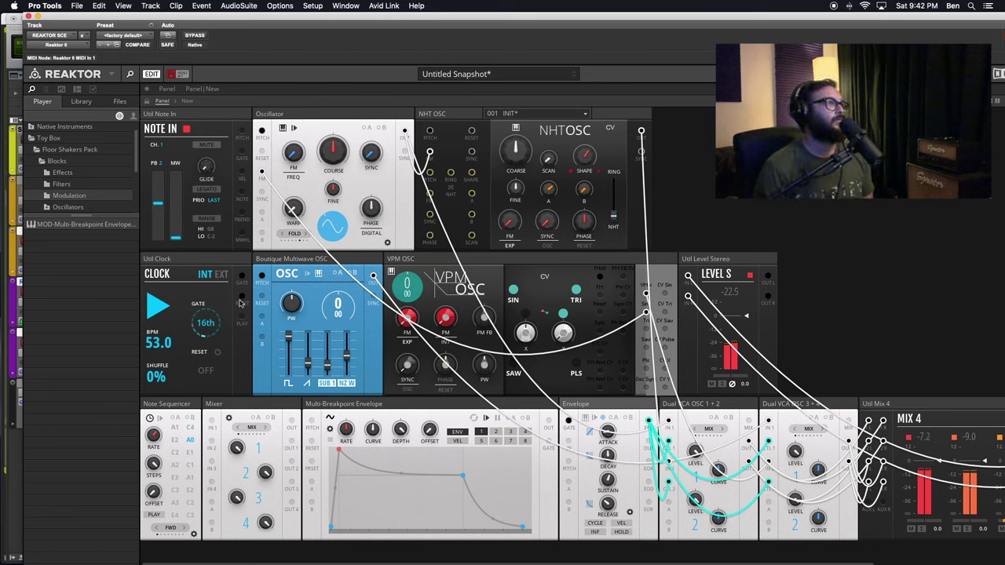
pyautogui.moveTo(242, 277); pyautogui.dragTo(311, 442)
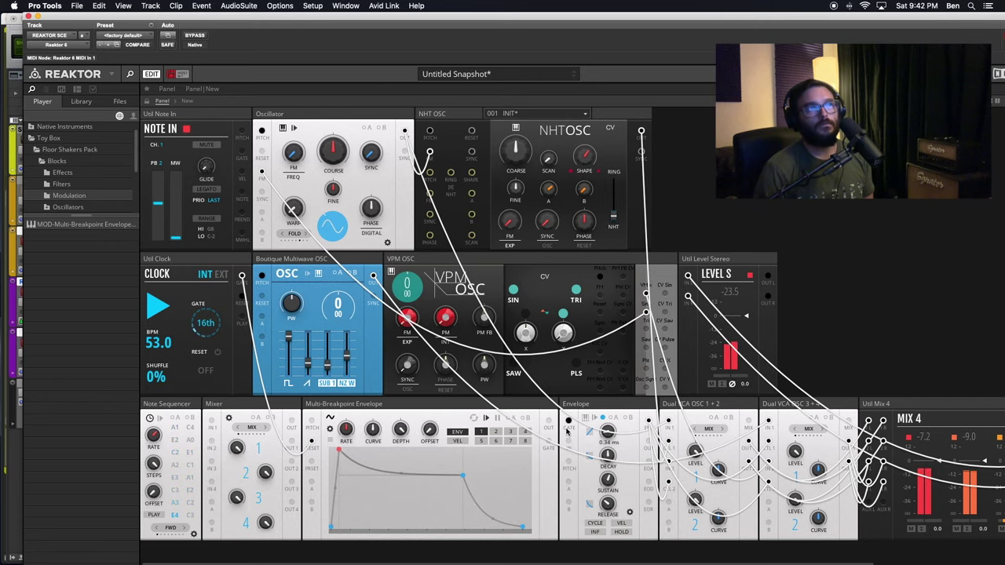
pyautogui.hscroll(4, 333, 466)
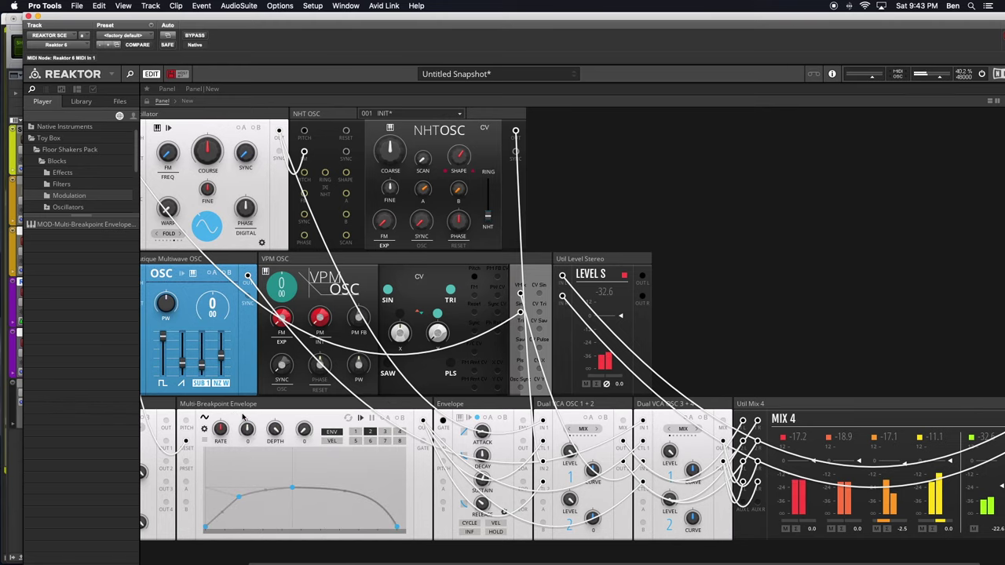
pyautogui.hscroll(-4, 244, 416)
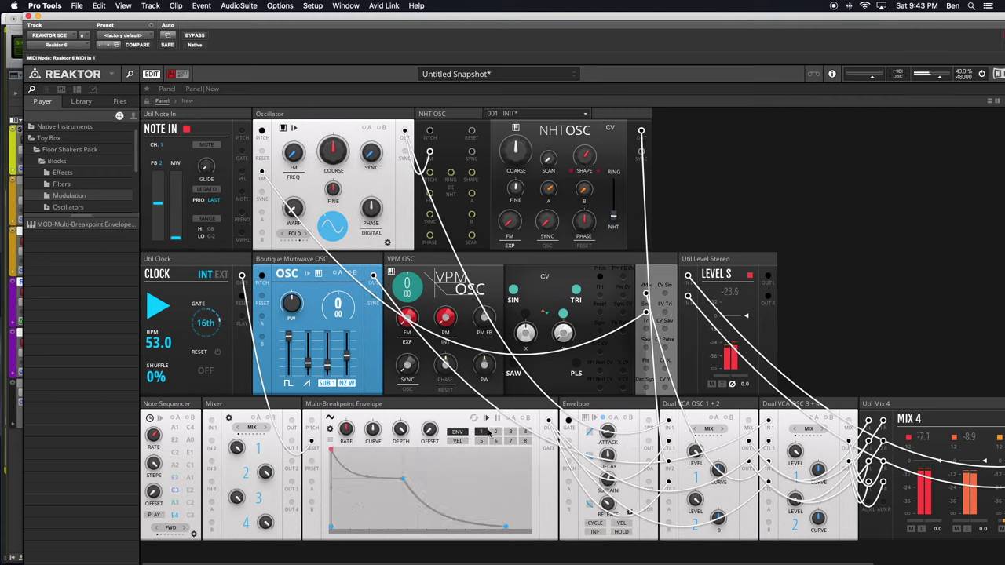
pyautogui.click(495, 432)
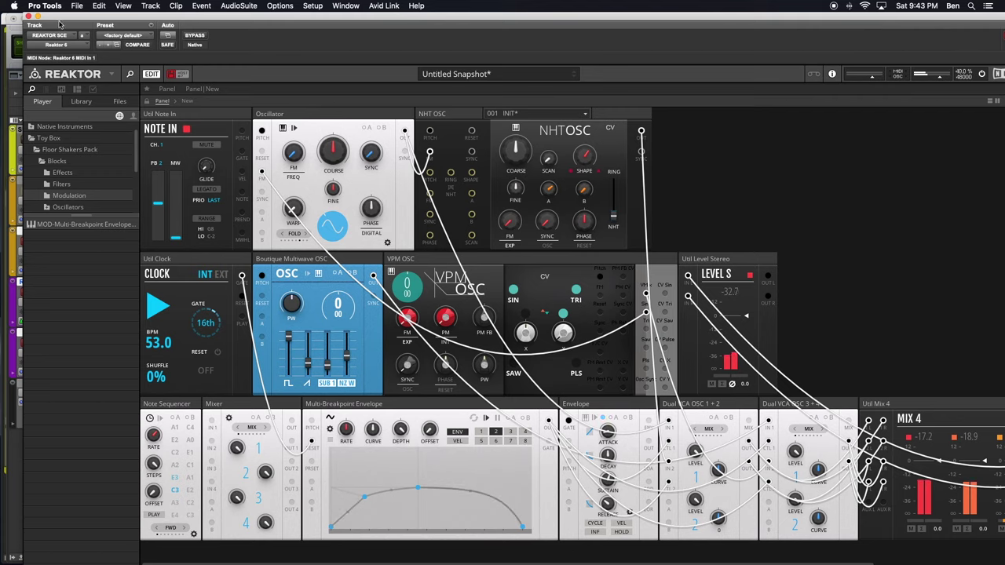
# - Uncover the Edit window, zoom its timeline out to view the whole recording, and bring the Reaktor window back over it
pyautogui.moveTo(59, 24); pyautogui.dragTo(80, 7)
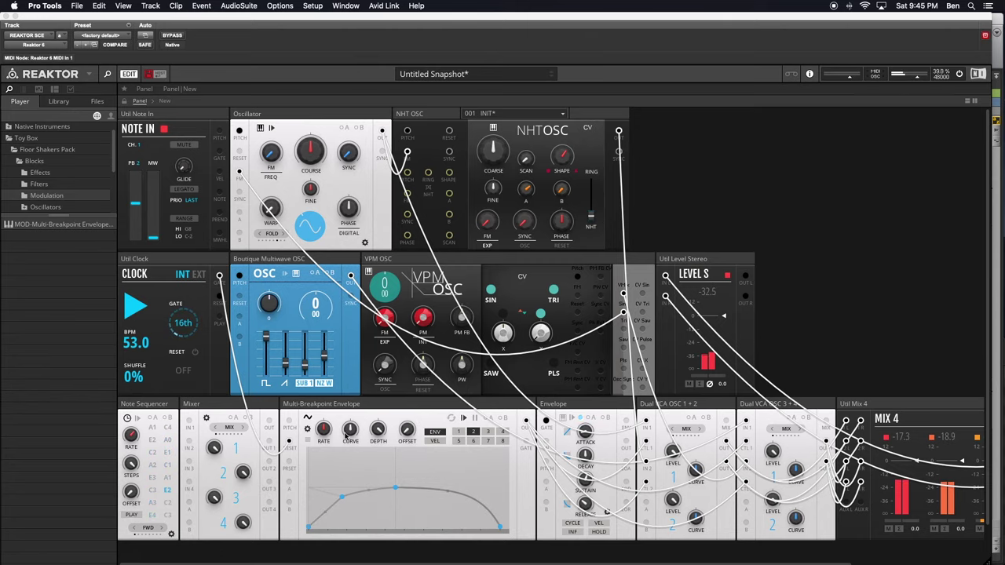
pyautogui.moveTo(59, 16); pyautogui.dragTo(169, 15)
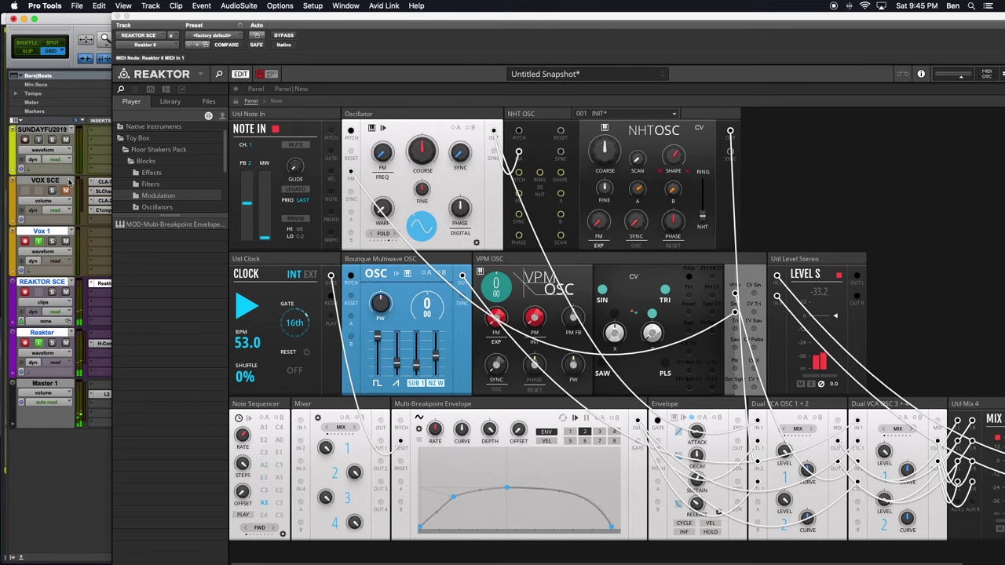
pyautogui.click(190, 13)
pyautogui.click(192, 7)
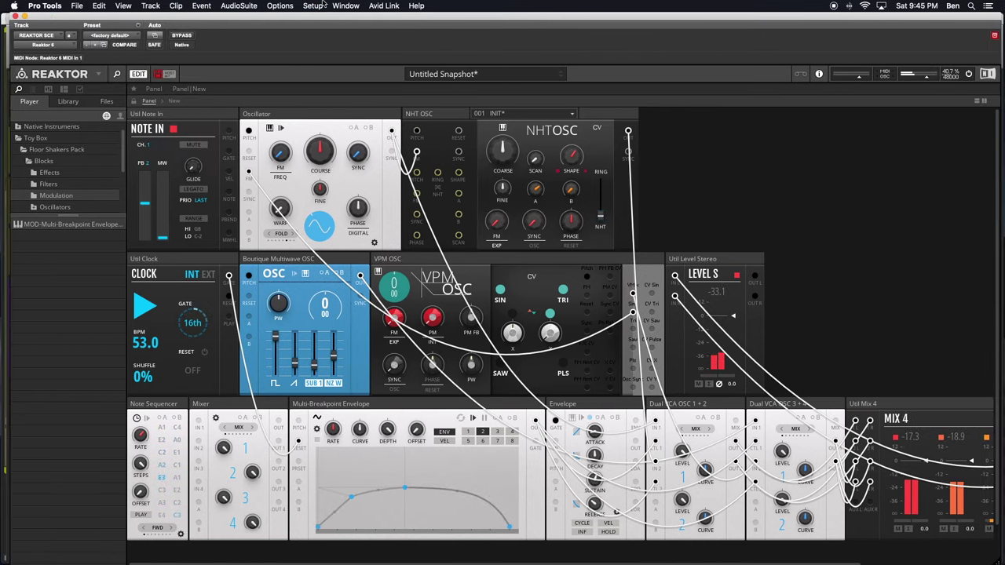
pyautogui.moveTo(329, 29); pyautogui.dragTo(375, 261)
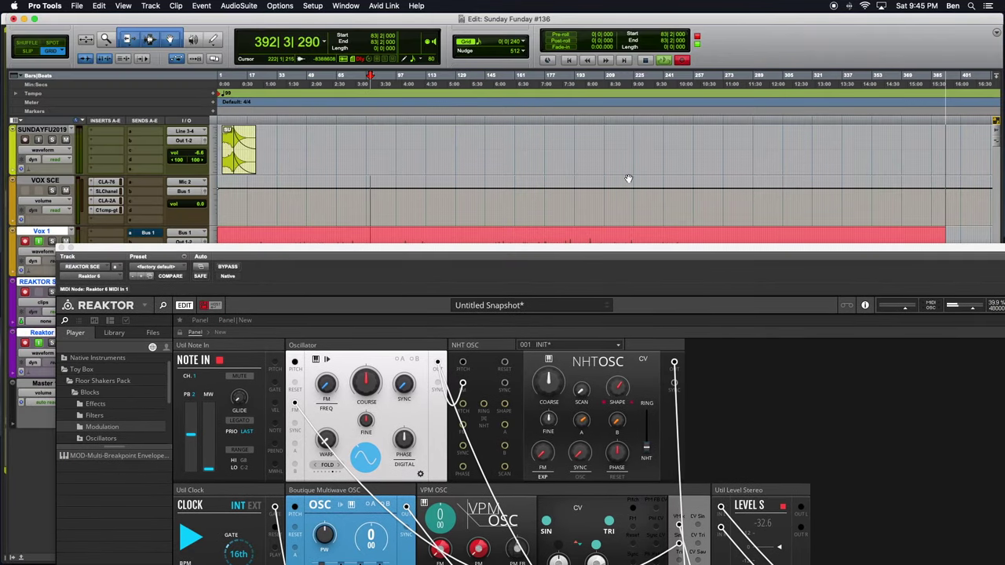
pyautogui.press('r')
pyautogui.press('r')
pyautogui.press('r')
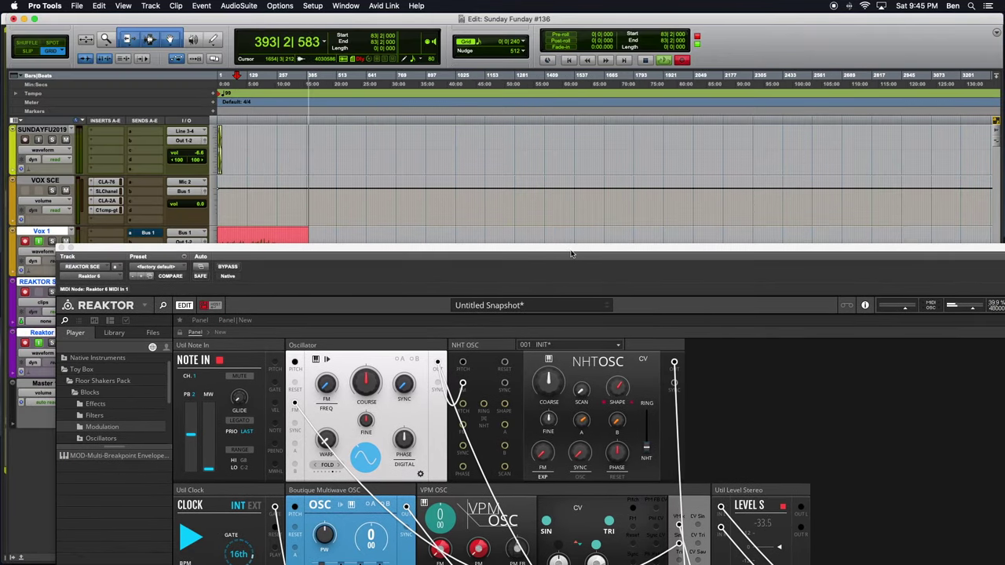
pyautogui.moveTo(570, 249); pyautogui.dragTo(526, 4)
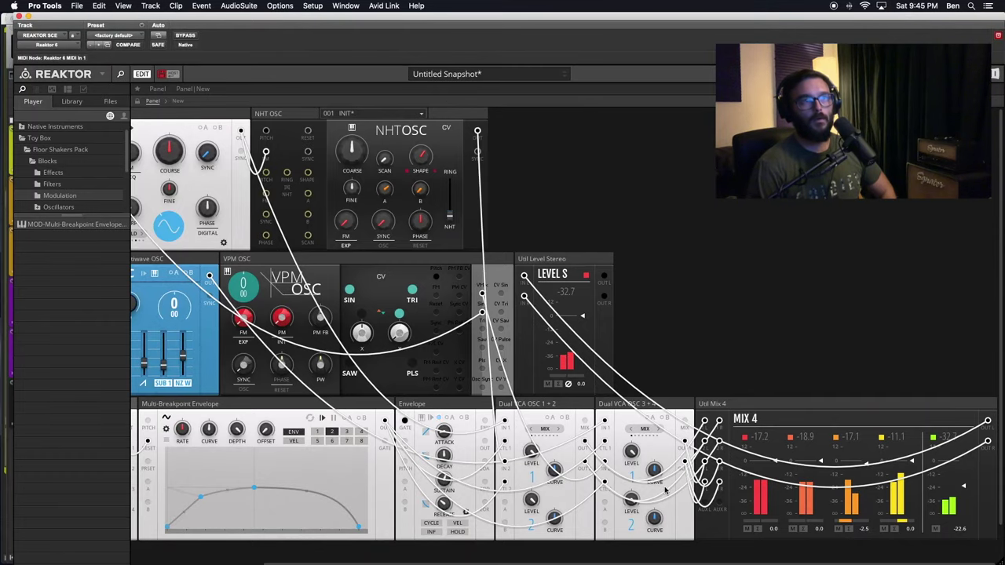
# - Delete the Mixer block between the Note Sequencer and the Multi-Breakpoint Envelope
pyautogui.hscroll(-4, 665, 490)
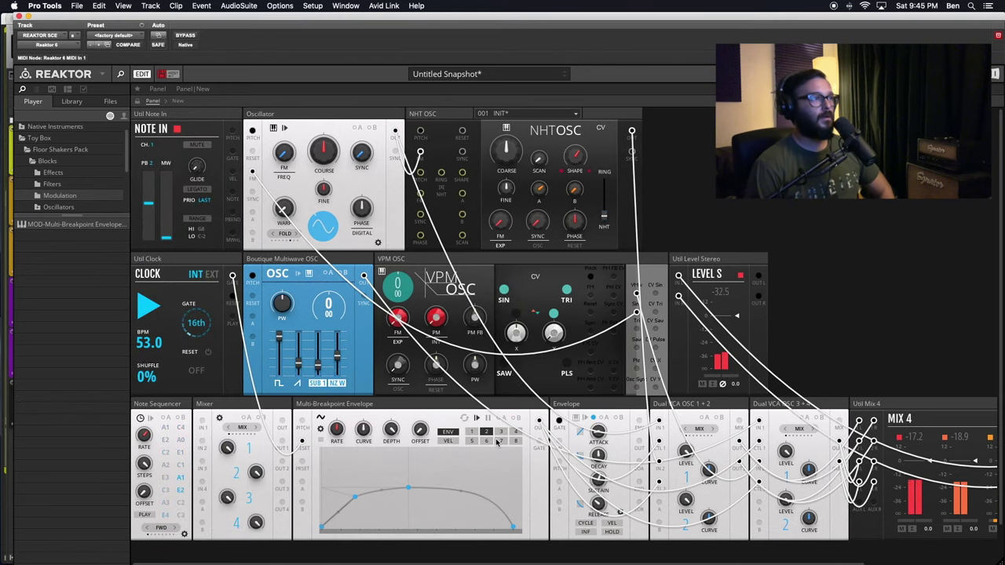
pyautogui.hscroll(4, 496, 442)
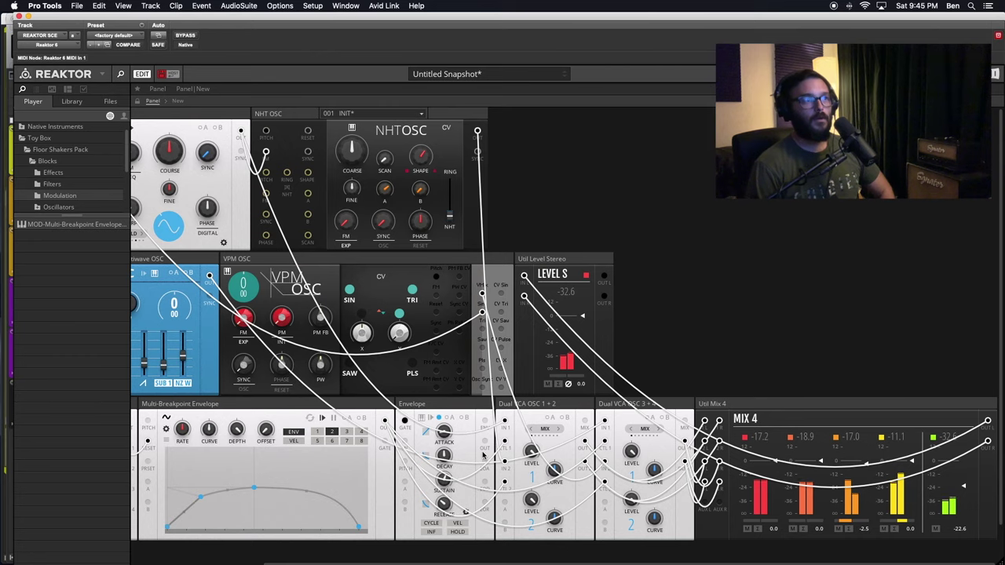
pyautogui.hscroll(-4, 388, 472)
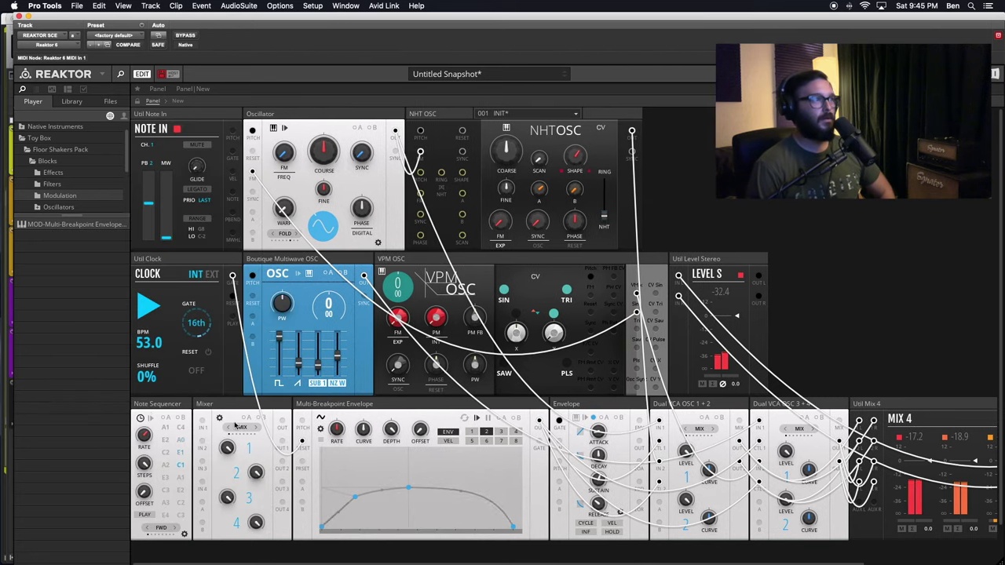
pyautogui.click(231, 406)
pyautogui.press('Delete')
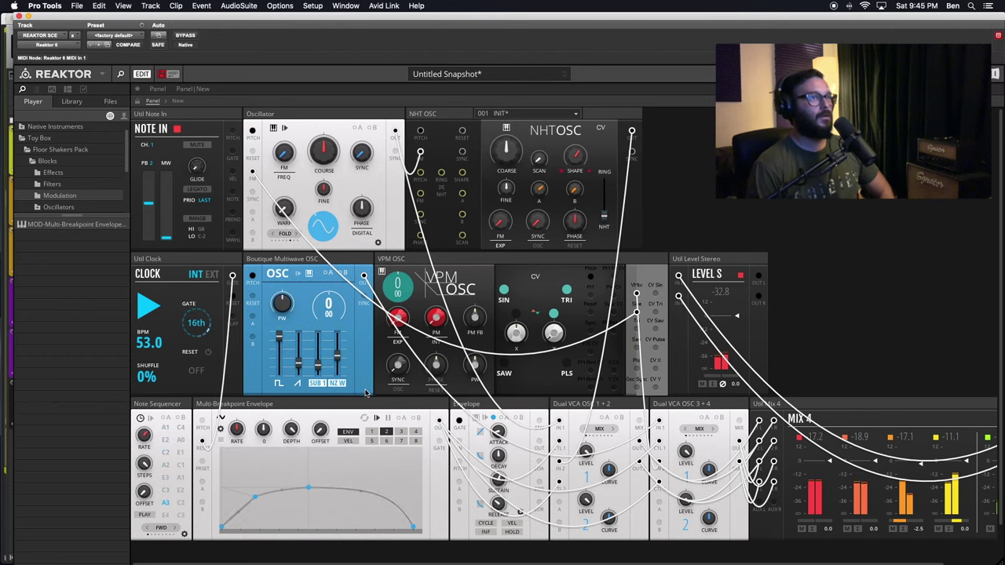
# - Move the Note Sequencer up to the middle row, between the Clock and the Boutique Multiwave OSC
pyautogui.hscroll(2, 812, 380)
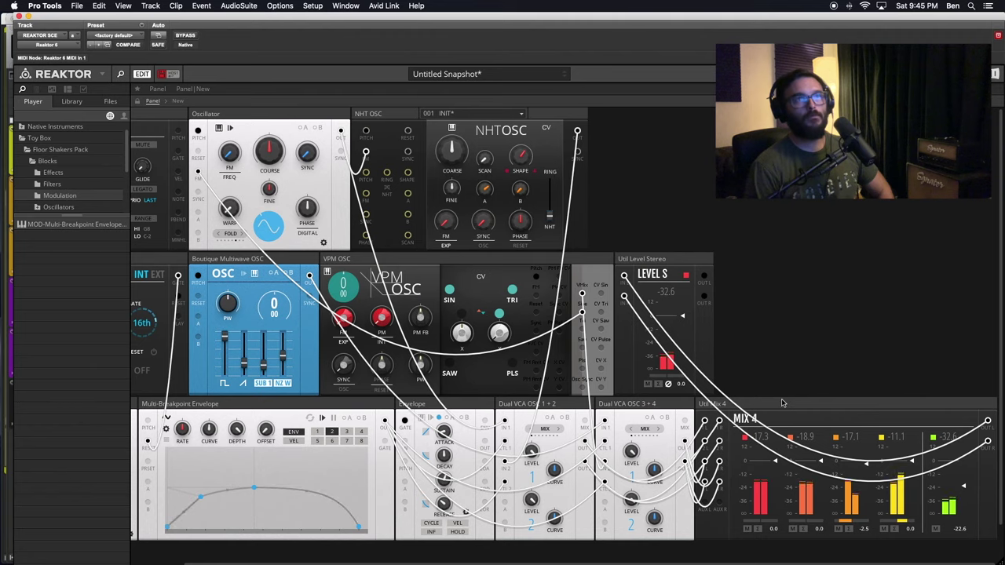
pyautogui.moveTo(787, 406)
pyautogui.hscroll(-2, 787, 407)
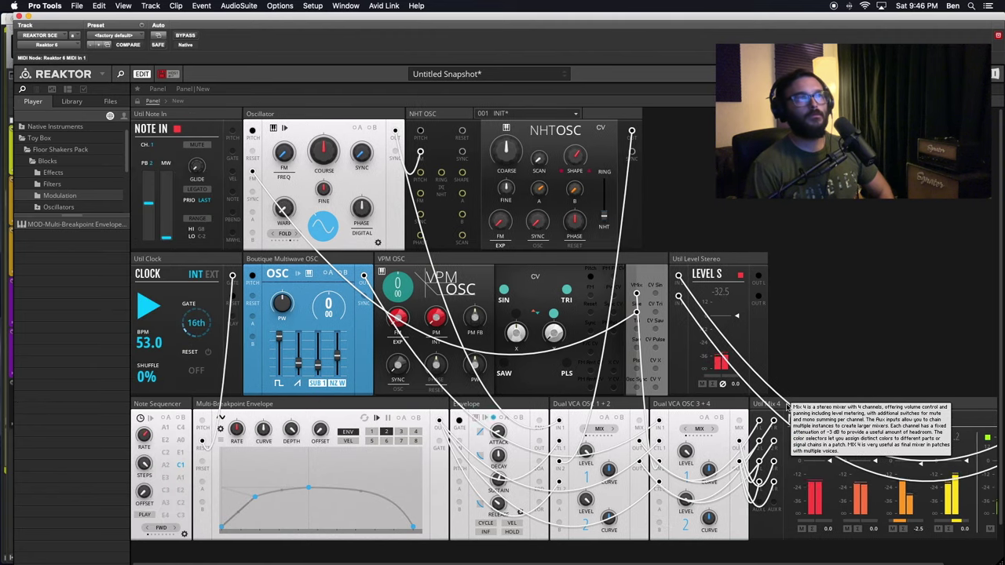
pyautogui.moveTo(173, 409); pyautogui.dragTo(269, 271)
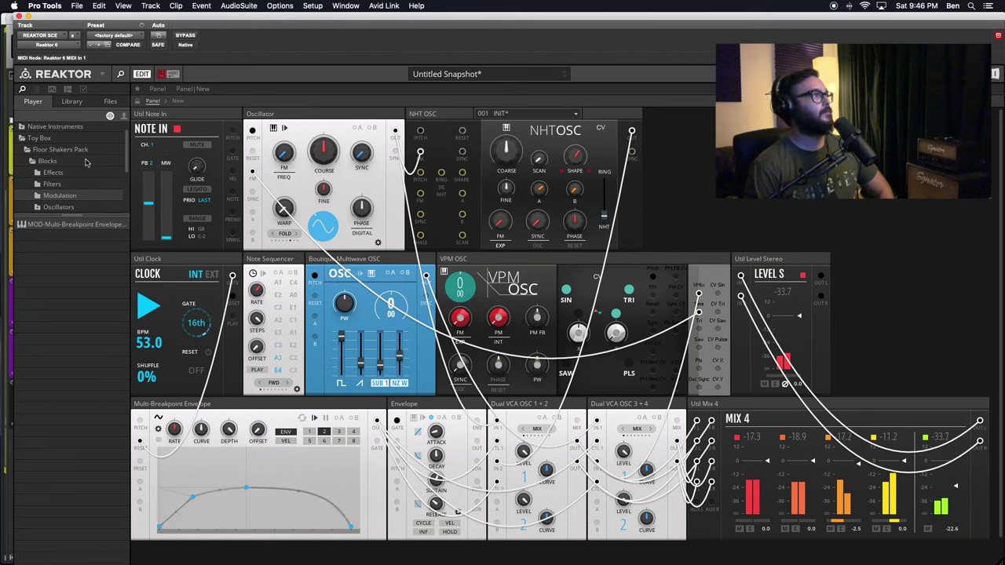
# - Collapse the Floor Shakers Pack, expand Toy Box's Free Pack to examine its folders, and enlarge the browser's folder list
pyautogui.click(34, 161)
pyautogui.click(28, 150)
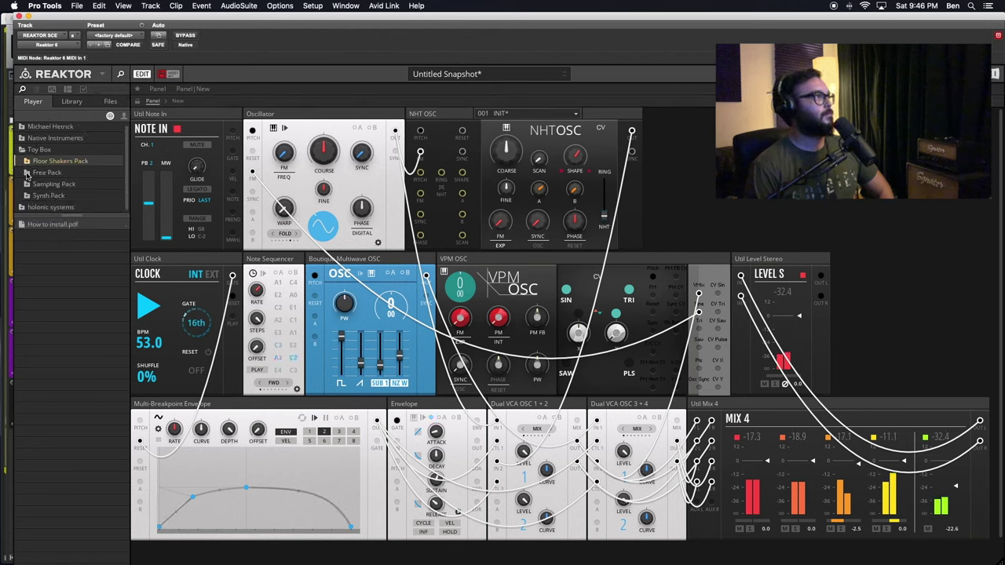
pyautogui.click(27, 173)
pyautogui.scroll(-3, 56, 207)
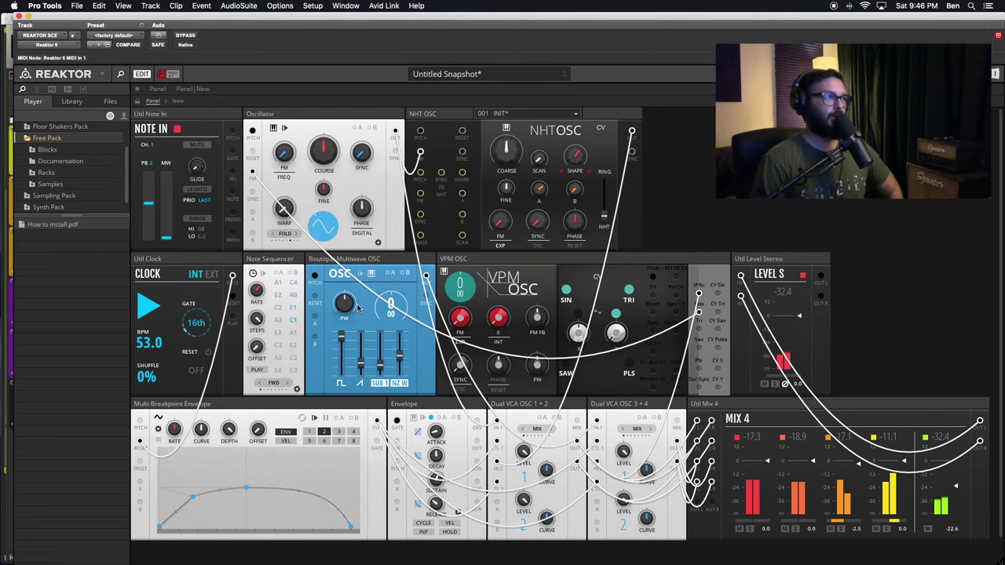
pyautogui.scroll(-2, 425, 402)
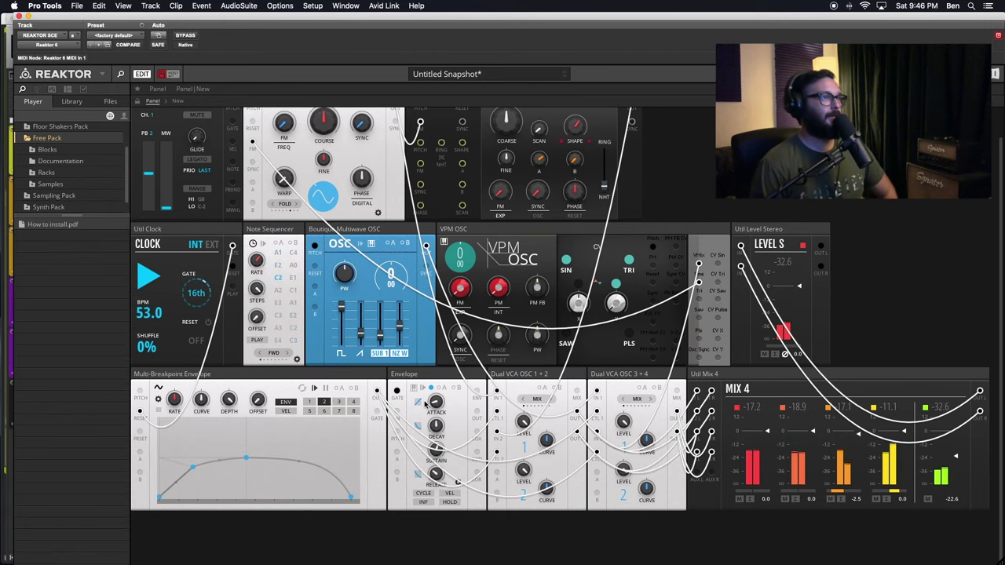
pyautogui.scroll(2, 425, 403)
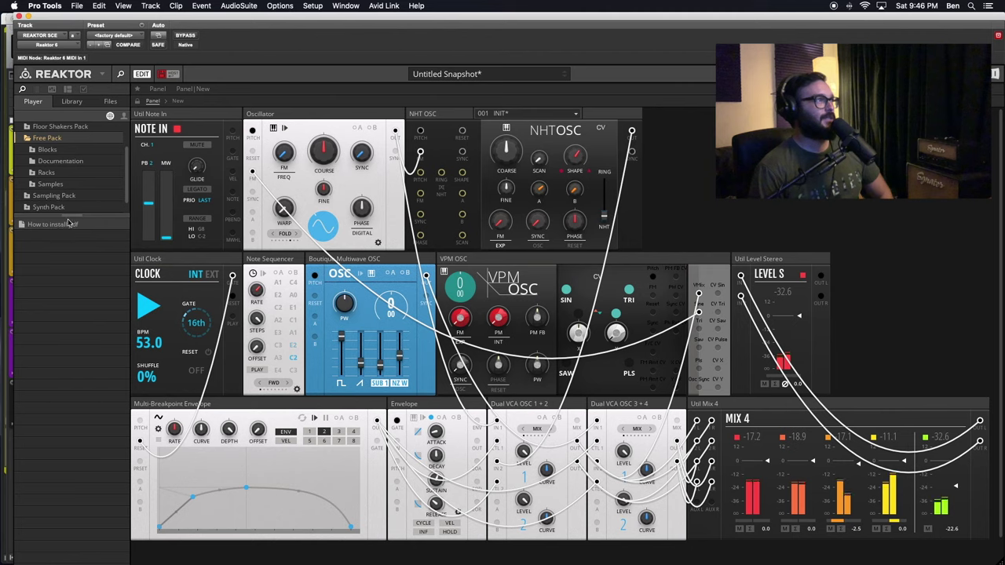
pyautogui.moveTo(69, 215); pyautogui.dragTo(74, 281)
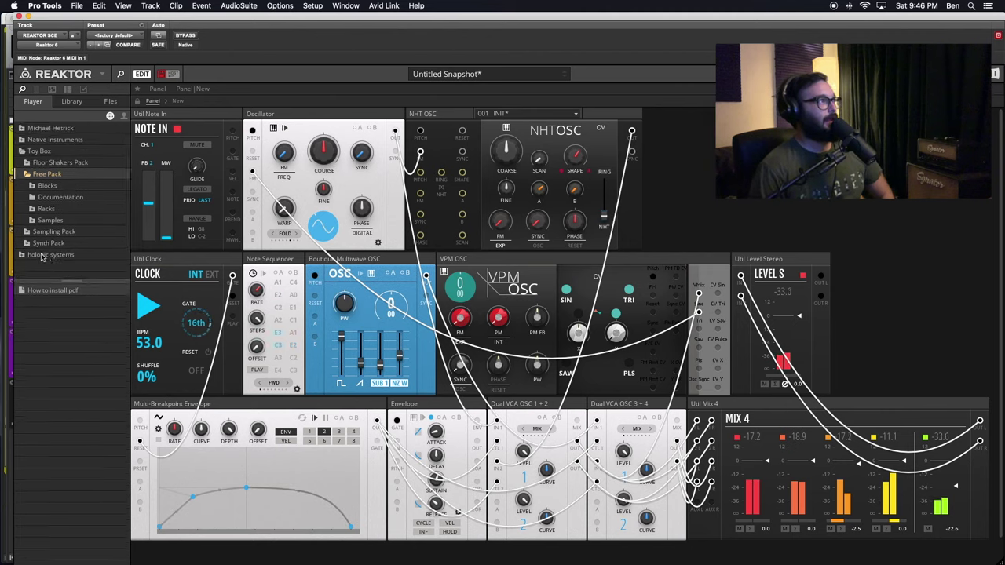
# - Browse the Native Instruments library and the Euro Reakt - Free Edition's oscillator and Noise and Chaos blocks
pyautogui.click(26, 150)
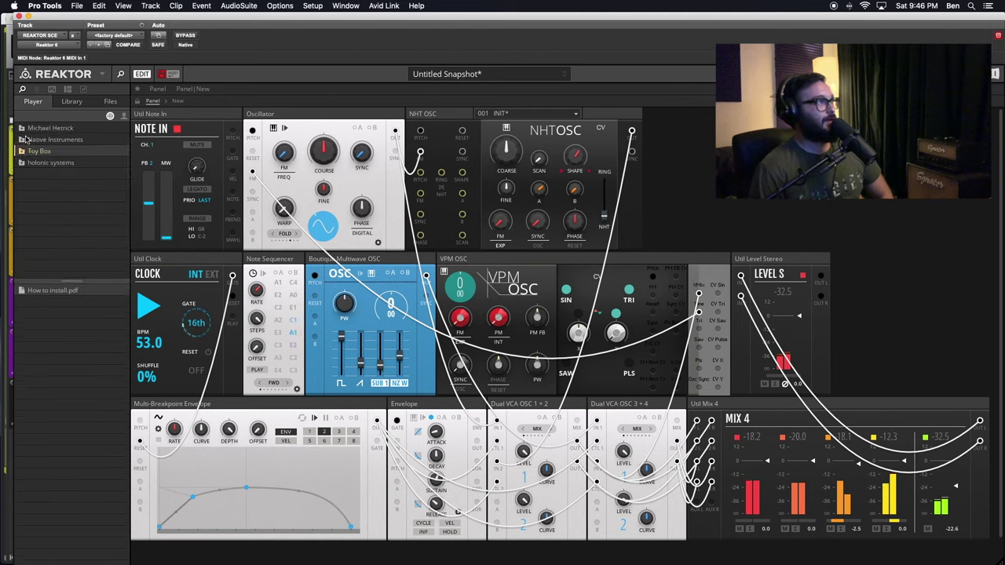
pyautogui.click(27, 139)
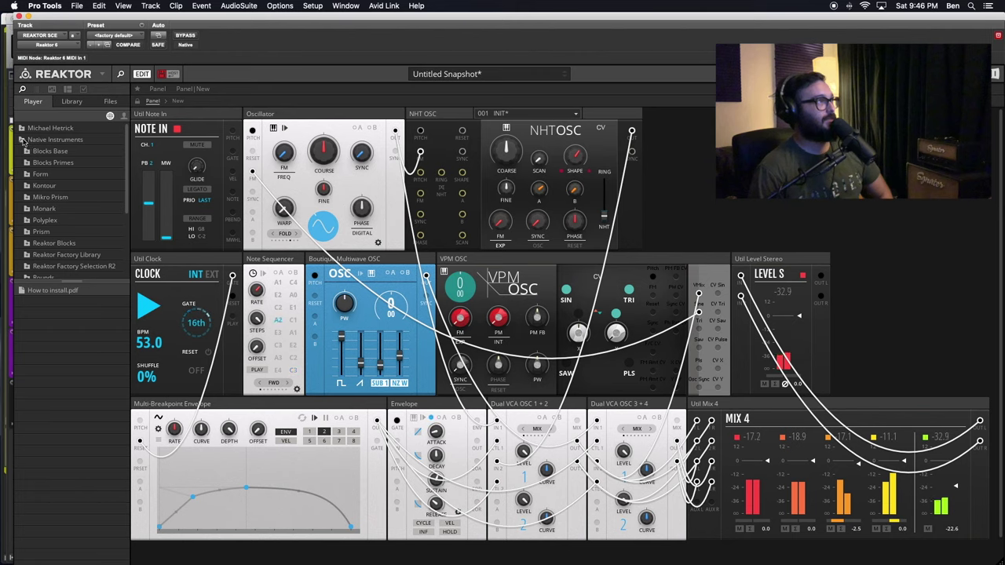
pyautogui.click(23, 139)
pyautogui.click(23, 128)
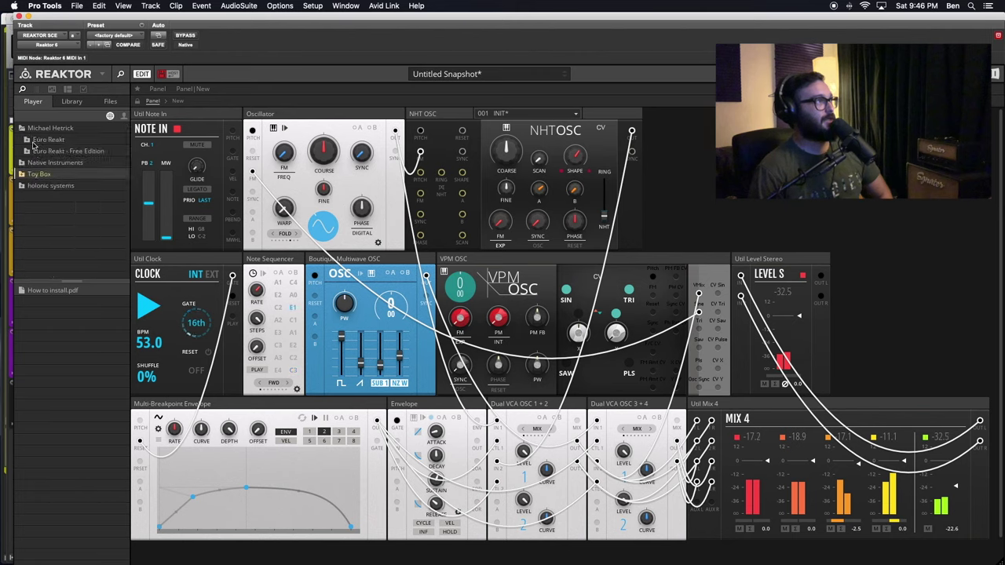
pyautogui.click(30, 151)
pyautogui.click(33, 163)
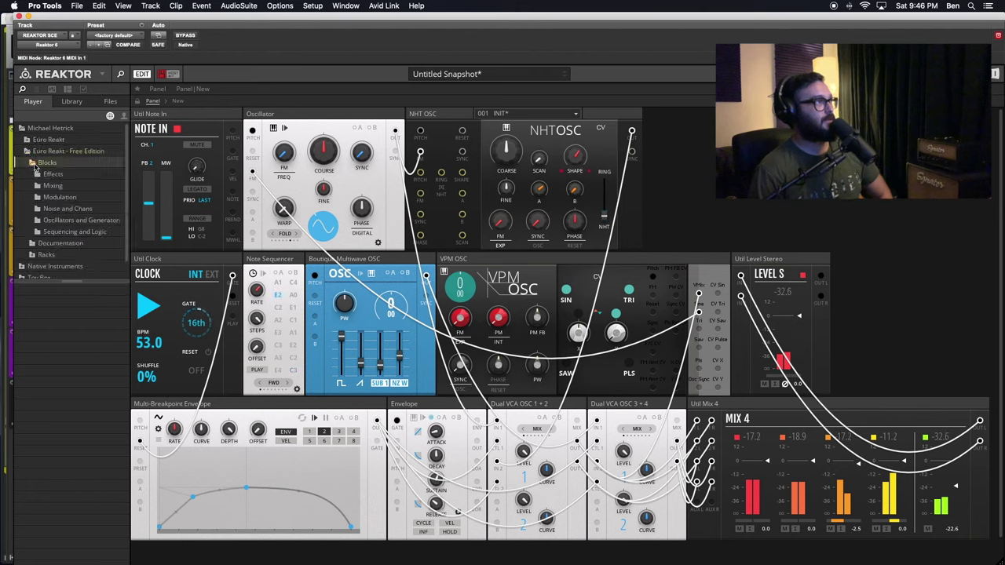
pyautogui.click(65, 220)
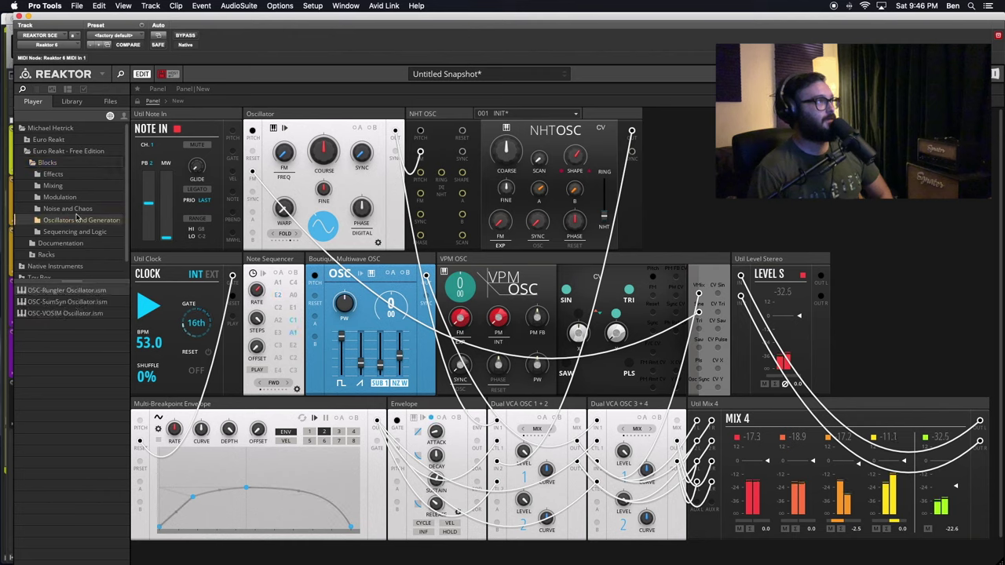
pyautogui.click(69, 208)
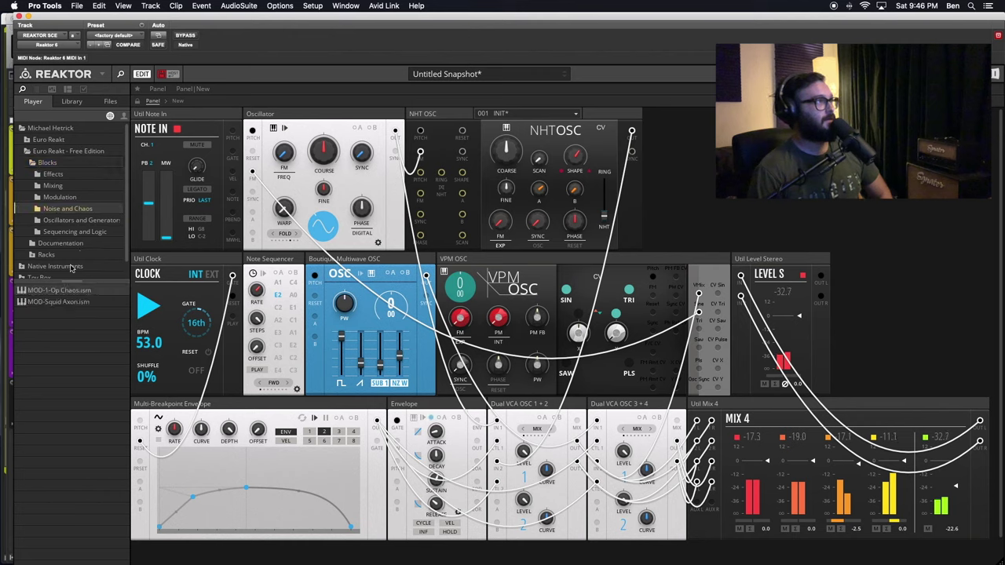
# - Insert the Decaying Sine from Euro Reakt's Oscillators and Generators blocks and place it between the Note Sequencer and the Boutique Multiwave OSC
pyautogui.click(29, 152)
pyautogui.click(27, 140)
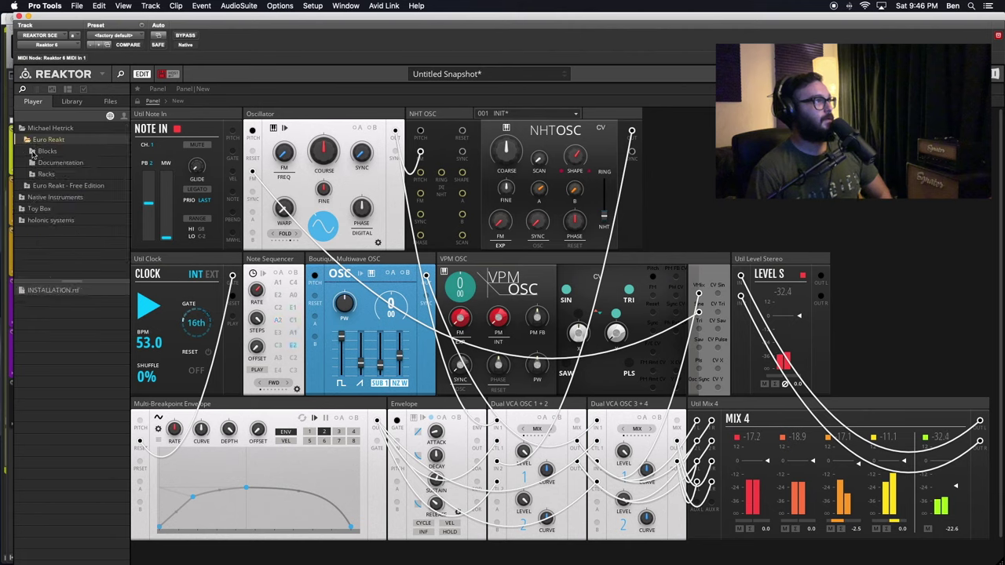
pyautogui.click(33, 150)
pyautogui.click(37, 209)
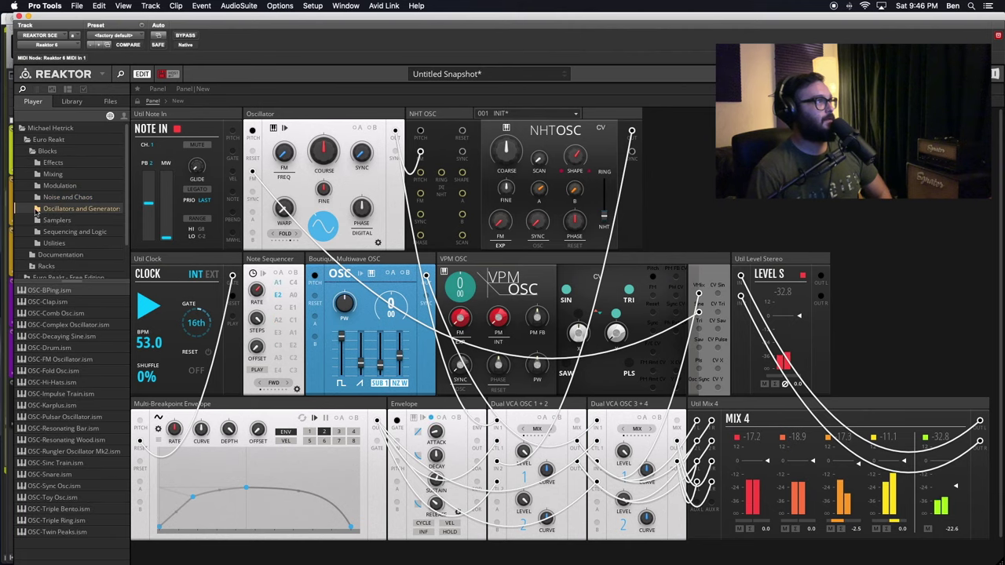
pyautogui.click(66, 336)
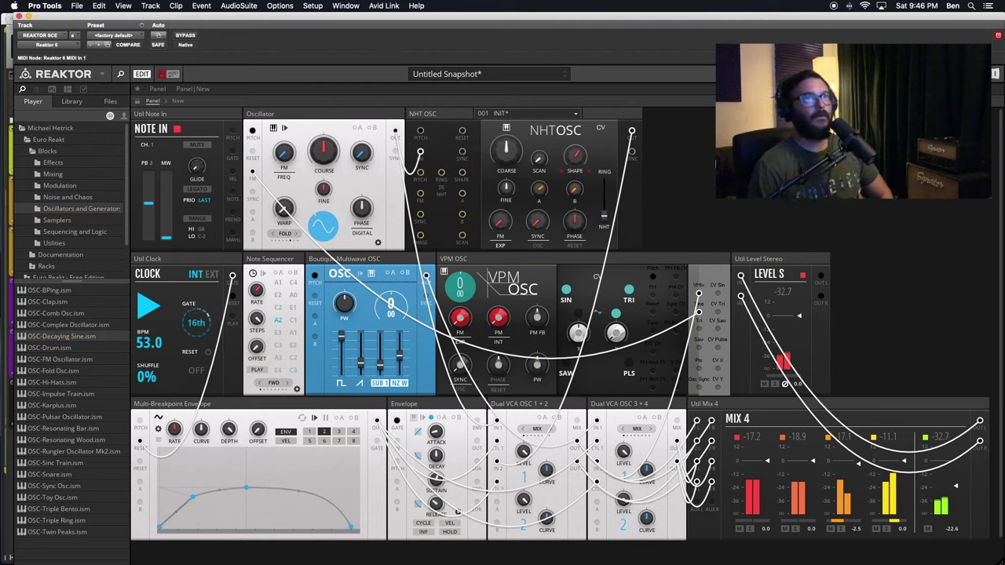
pyautogui.moveTo(67, 336); pyautogui.dragTo(715, 163)
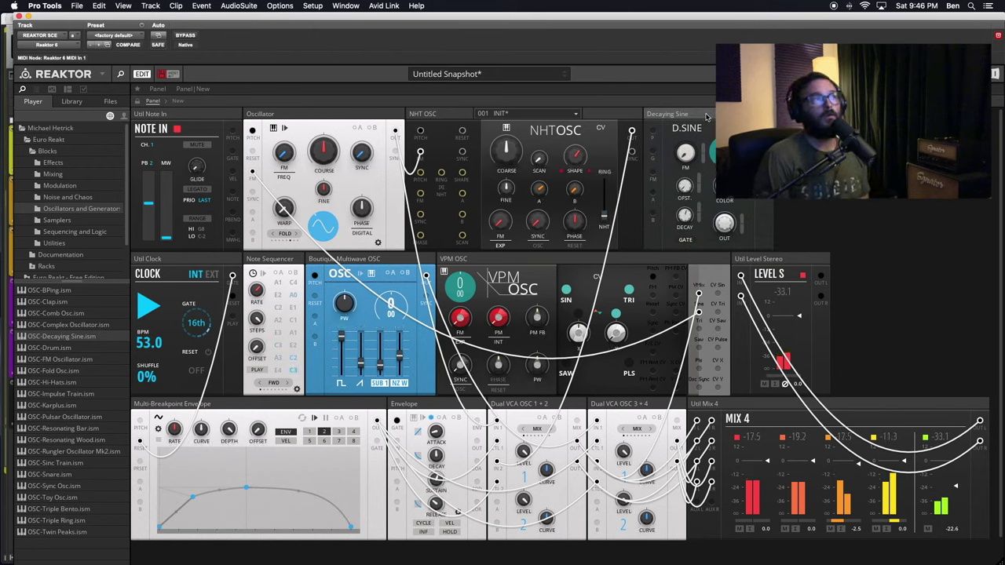
pyautogui.moveTo(710, 116)
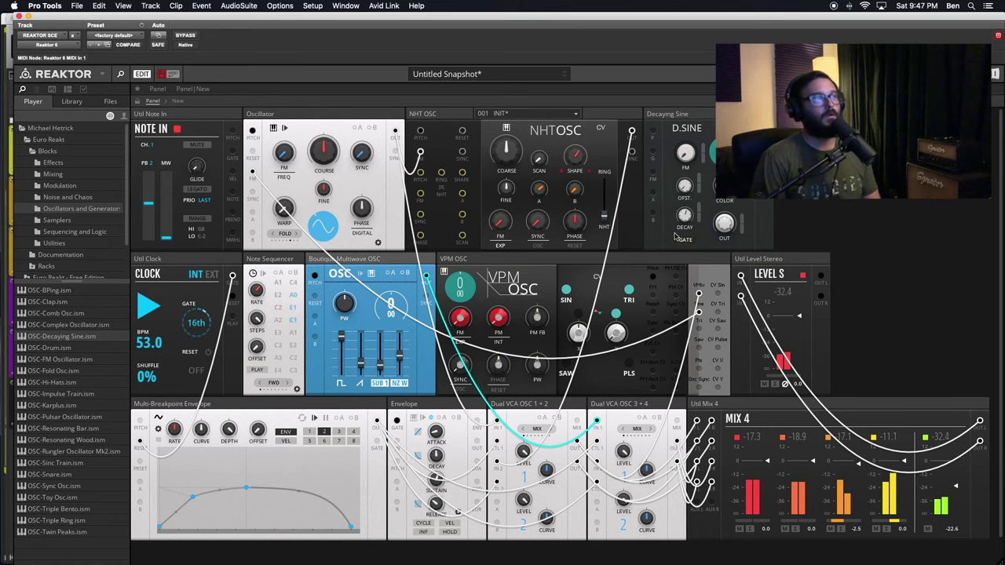
pyautogui.moveTo(683, 114); pyautogui.dragTo(339, 281)
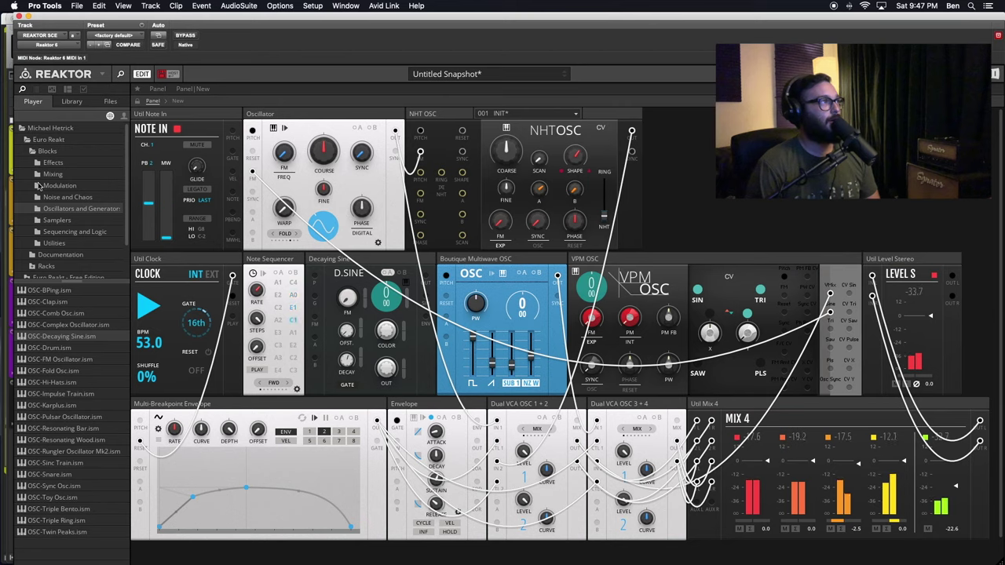
# - Collapse the Euro Reakt folders and examine the utility blocks in Toy Box's Free Pack for a mixer
pyautogui.click(32, 151)
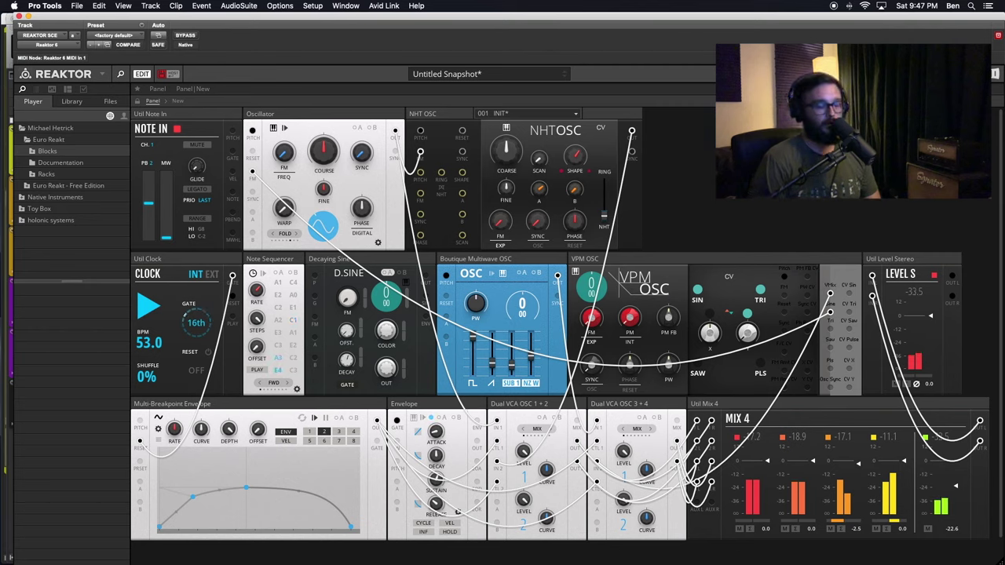
pyautogui.click(27, 141)
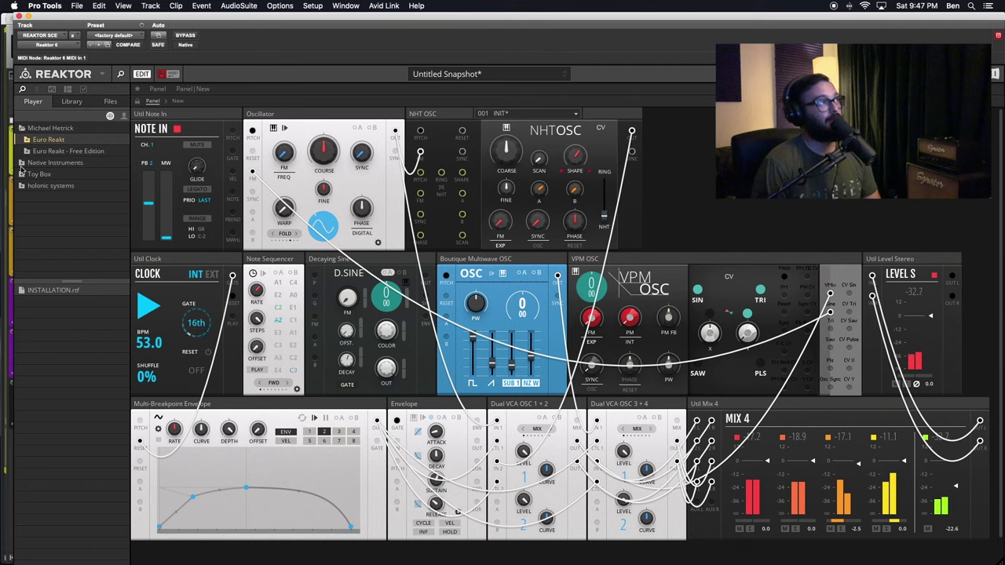
pyautogui.click(22, 174)
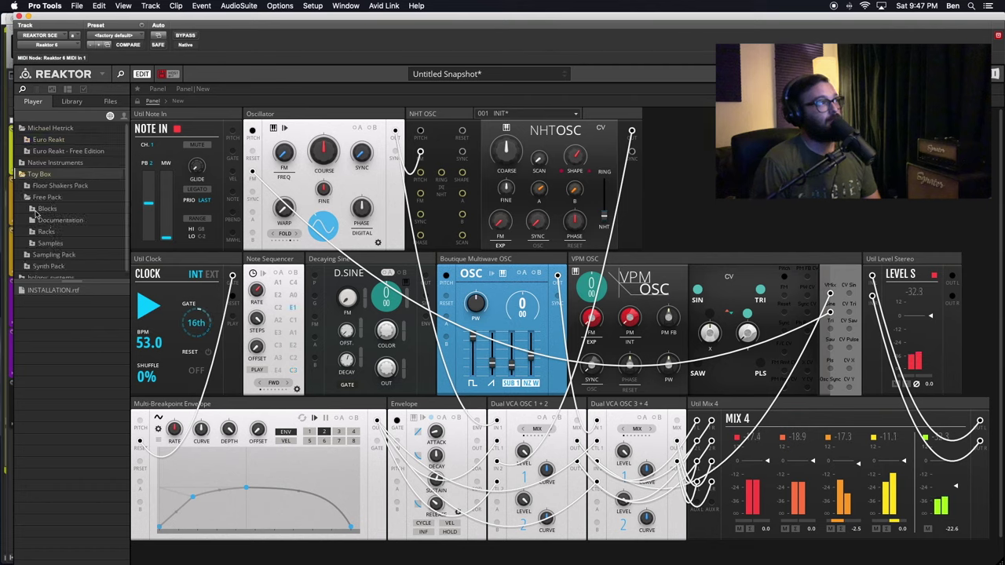
pyautogui.click(34, 209)
pyautogui.scroll(-1, 50, 245)
pyautogui.click(51, 243)
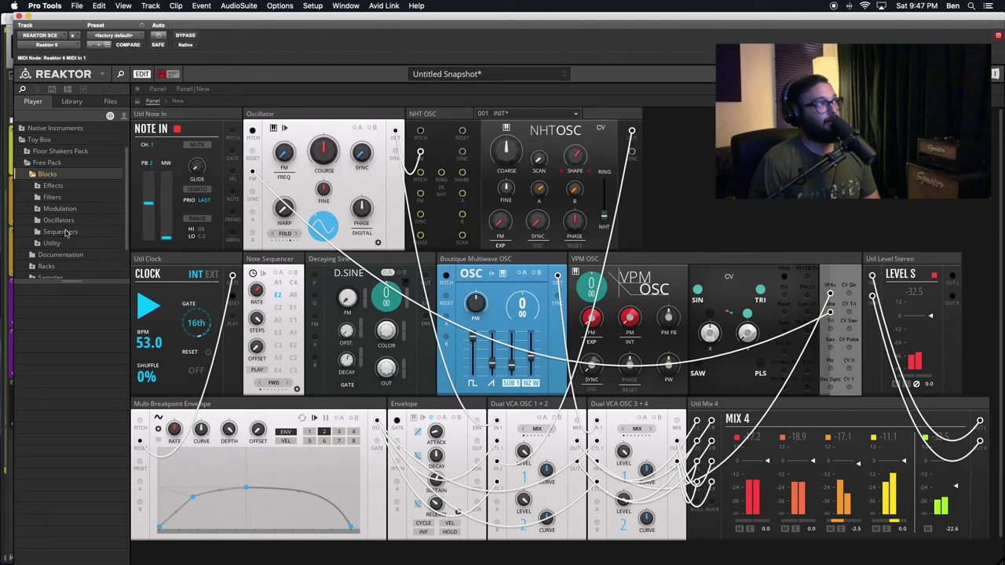
pyautogui.scroll(-1, 57, 241)
pyautogui.click(52, 243)
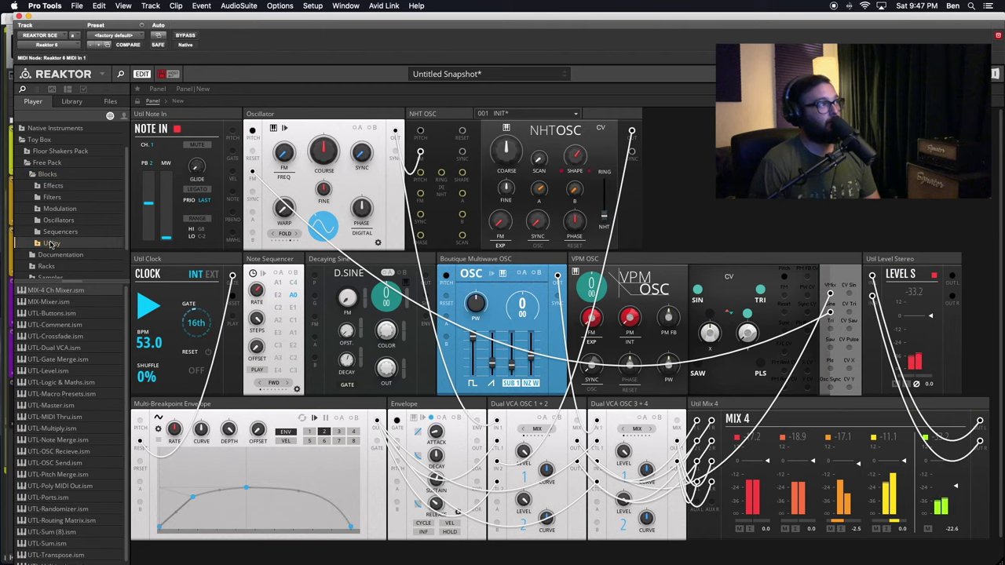
pyautogui.scroll(-1, 83, 408)
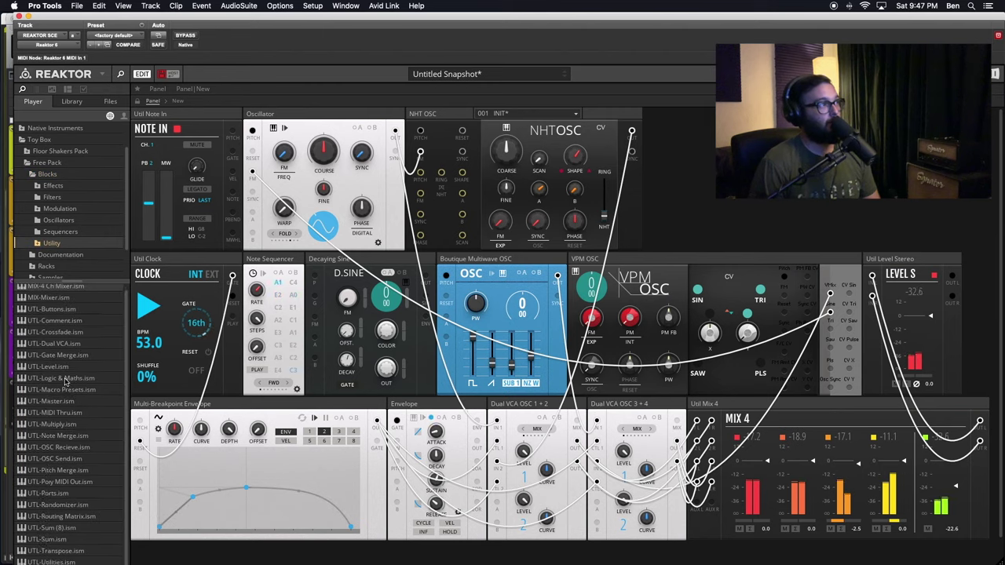
pyautogui.scroll(1, 56, 306)
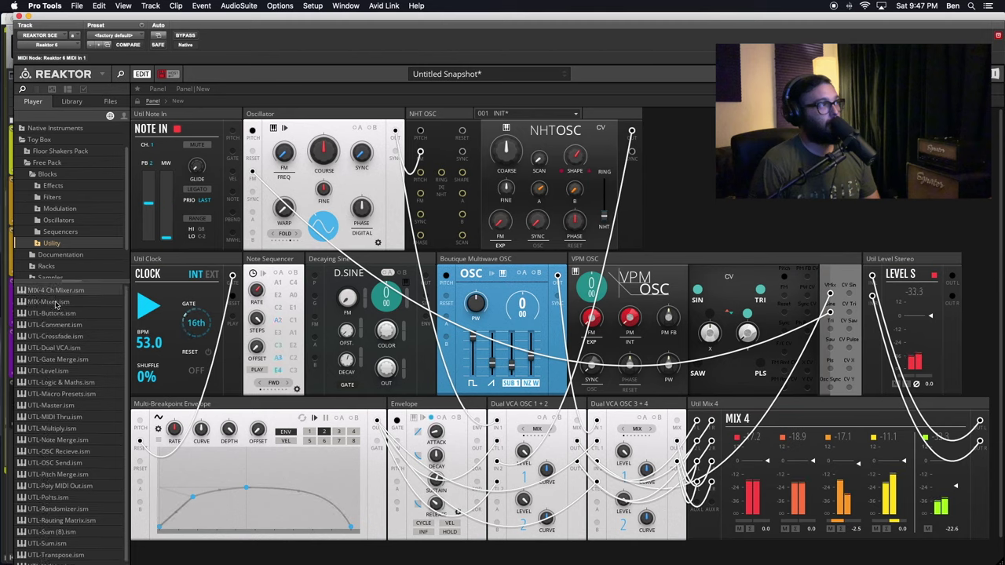
# - Try a Toy Box Mixer block between the VPM OSC and Util Level Stereo, set it to OR mode, and remove it
pyautogui.moveTo(26, 292); pyautogui.dragTo(861, 260)
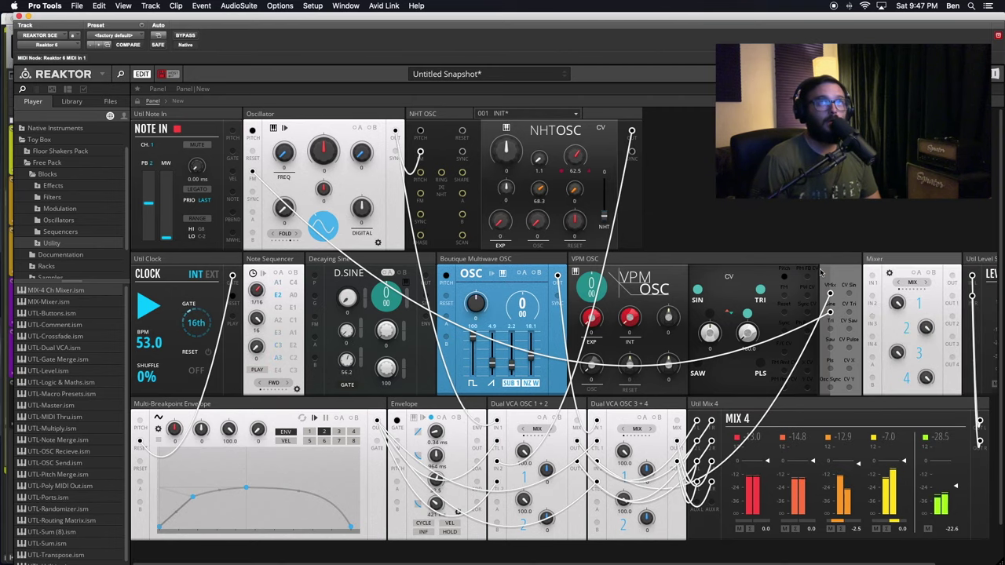
pyautogui.hscroll(3, 880, 325)
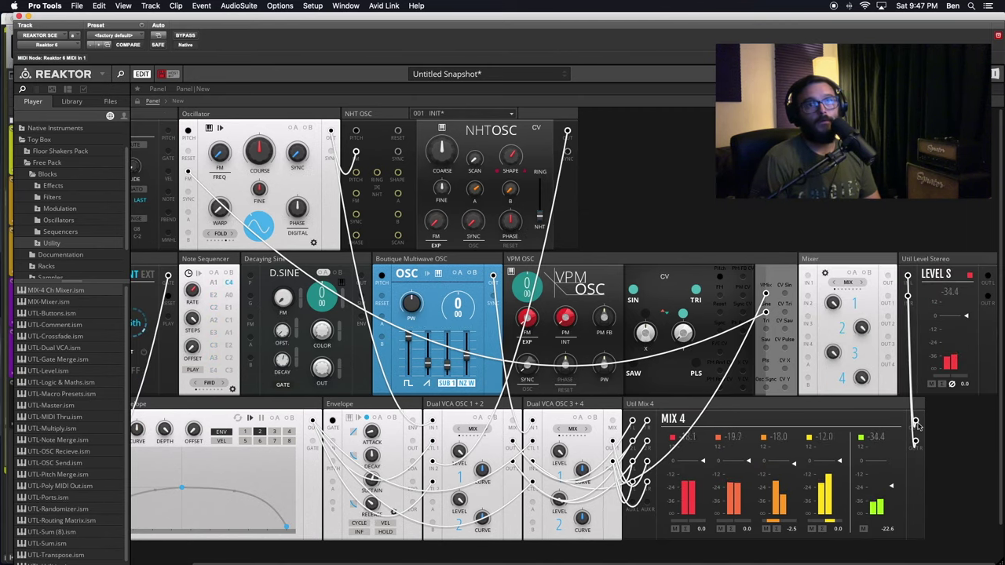
pyautogui.moveTo(915, 422)
pyautogui.mouseDown()
pyautogui.moveTo(812, 287)
pyautogui.moveTo(864, 413)
pyautogui.moveTo(888, 404)
pyautogui.moveTo(915, 424)
pyautogui.mouseUp()
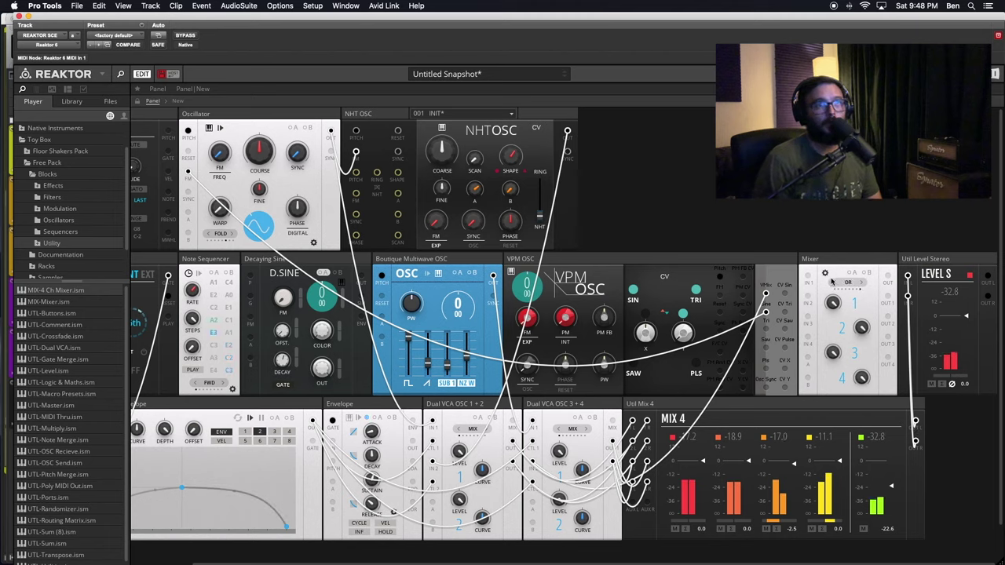
pyautogui.moveTo(830, 264)
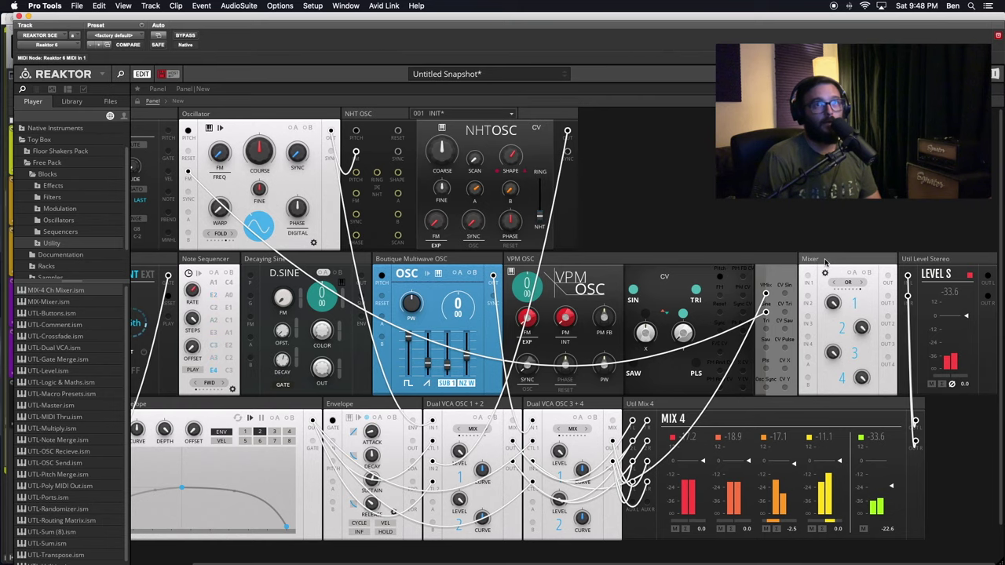
pyautogui.press('Delete')
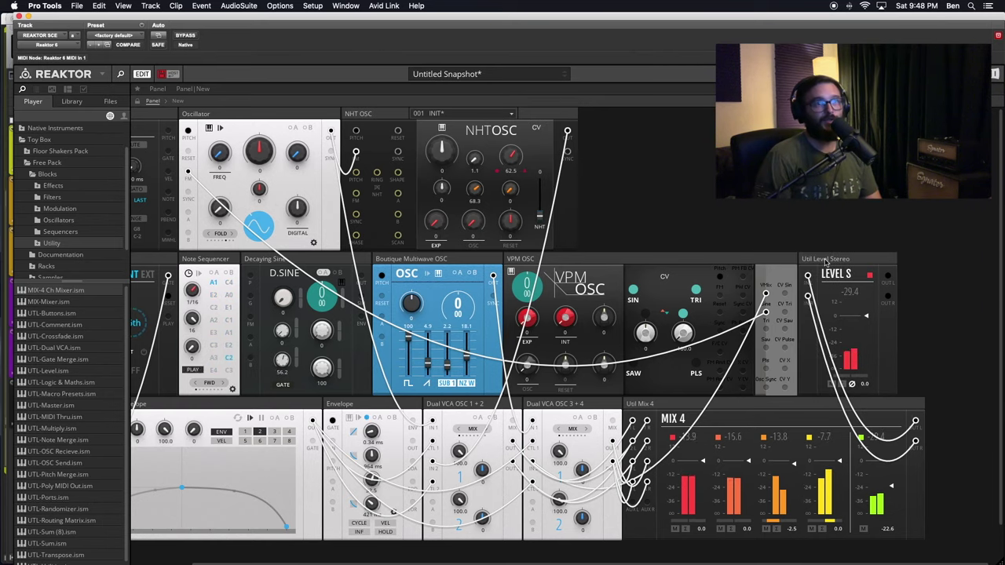